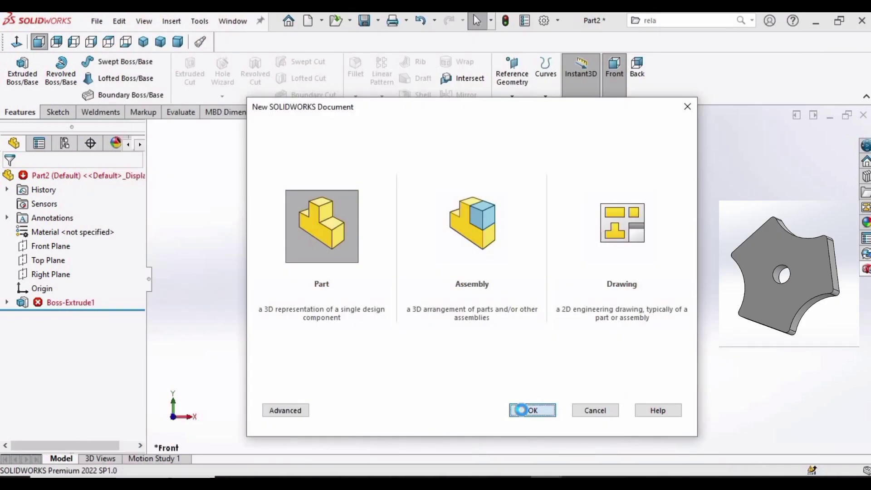
- Draw a six-sided polygon on the Front Plane, centred on the origin
click(58, 113)
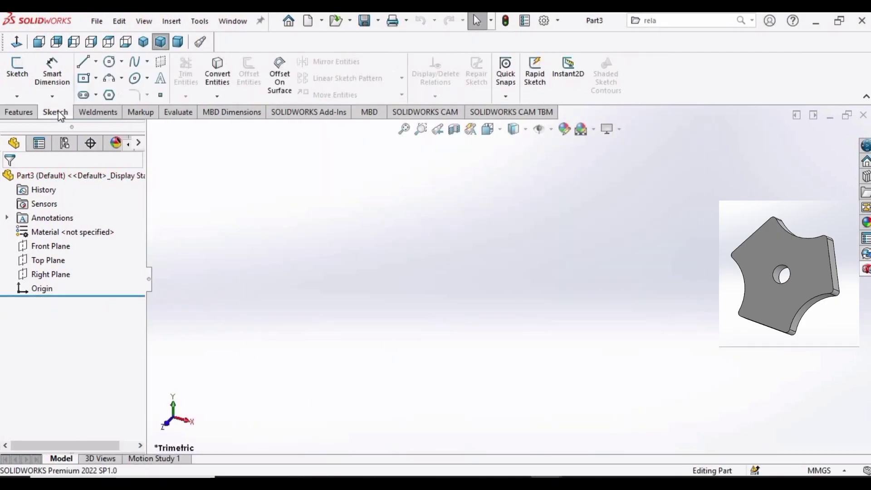
click(109, 95)
click(408, 203)
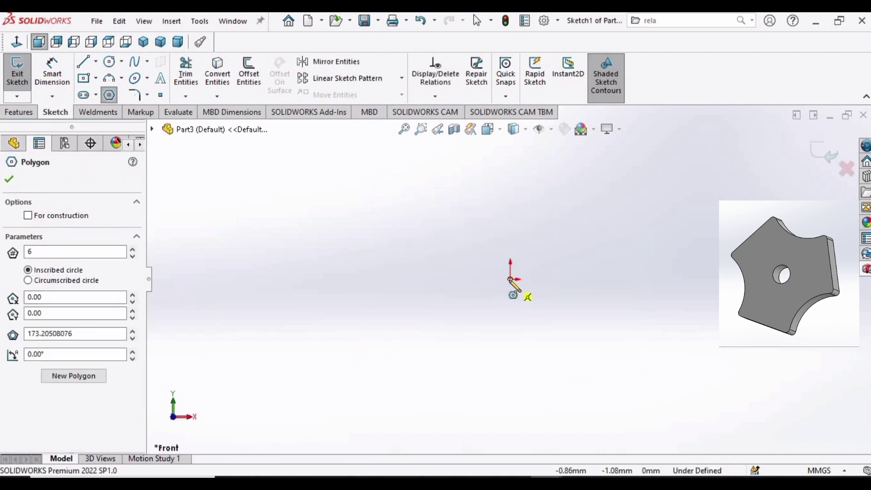
click(509, 280)
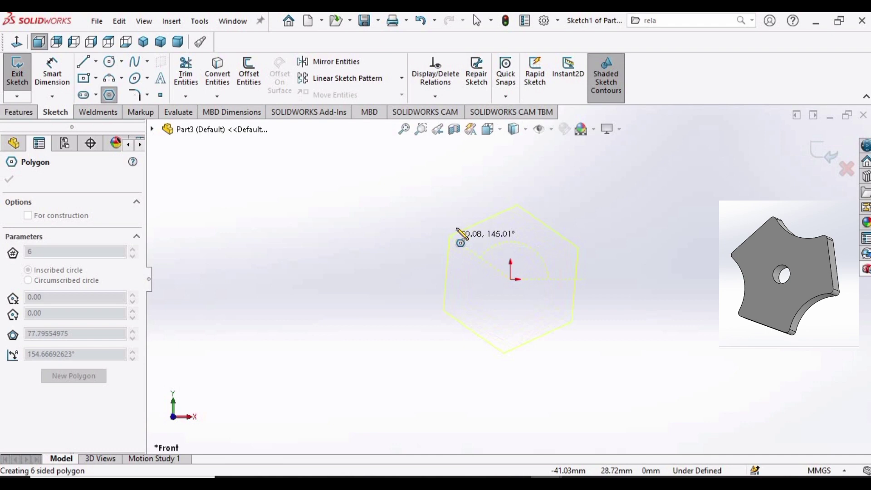
click(458, 196)
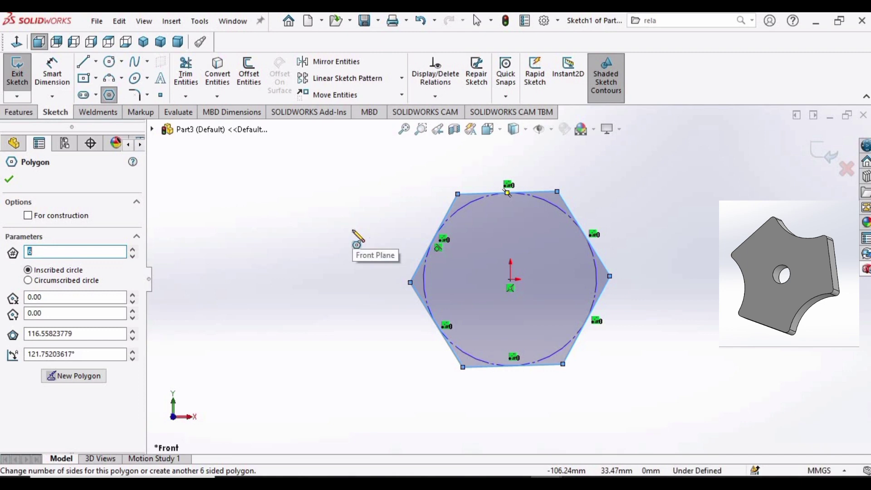
key(Escape)
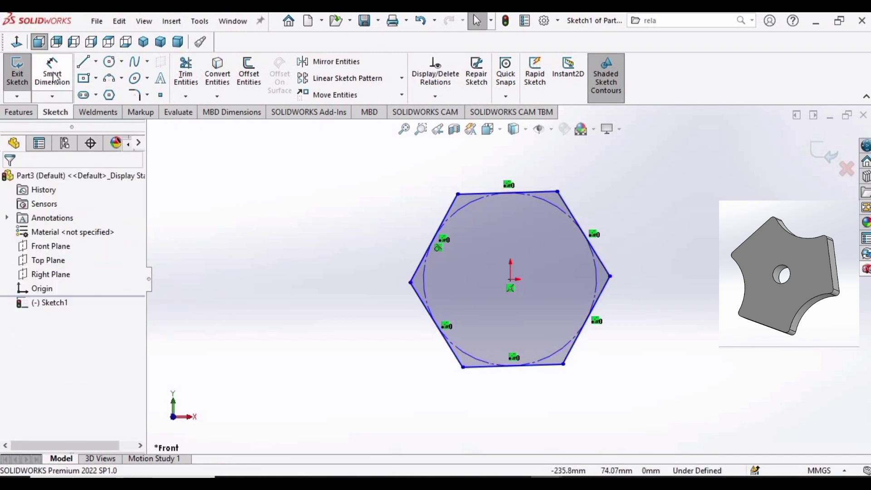
- Add a 140 mm across-flats dimension to the hexagon, placed on its left
click(54, 78)
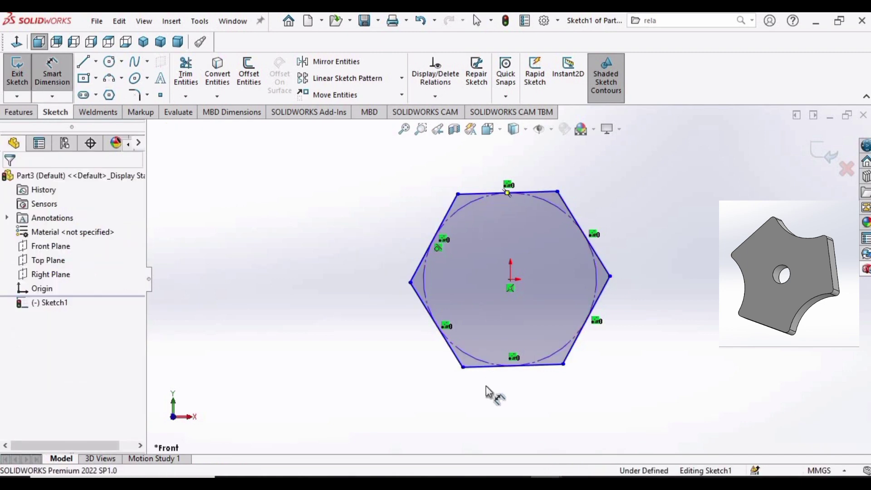
click(504, 366)
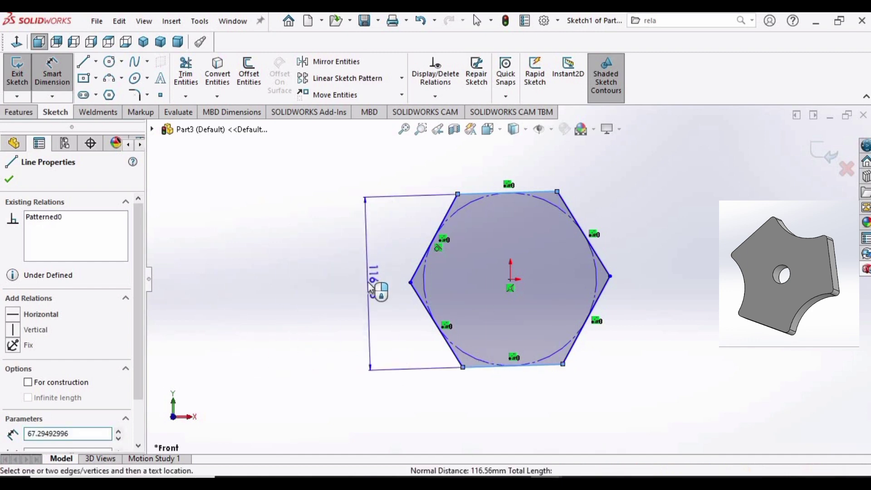
click(373, 289)
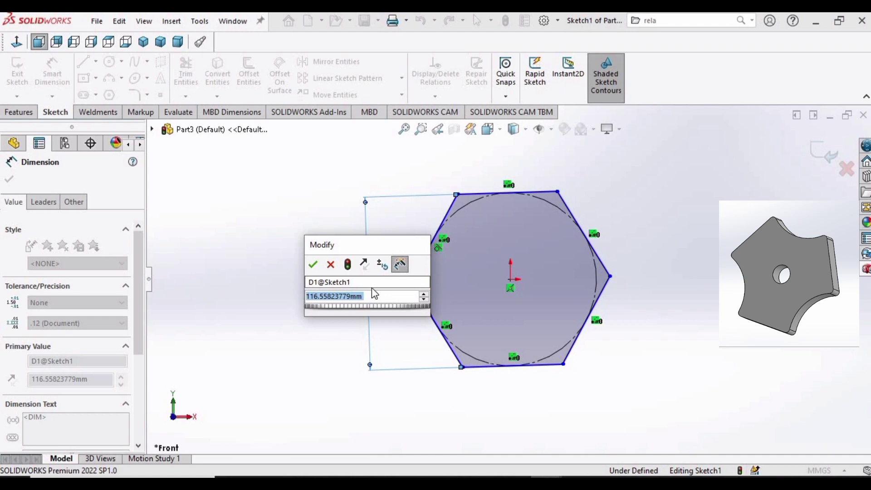
key(BackSpace)
text(140)
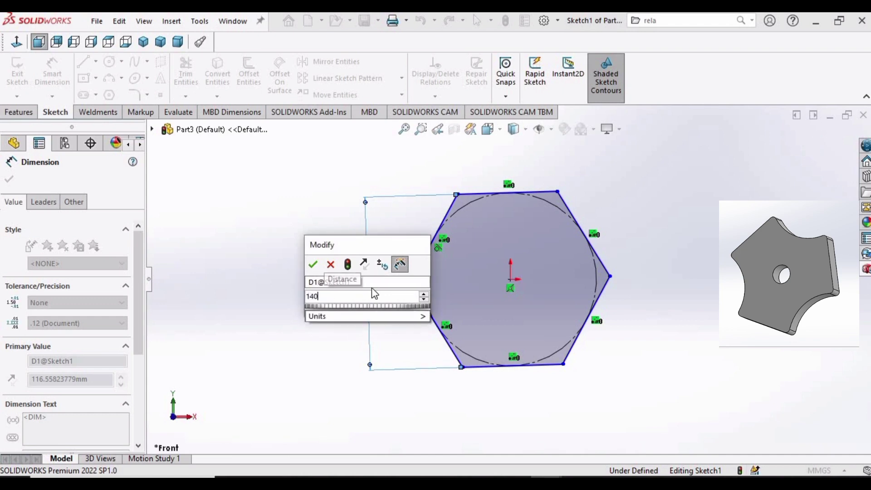
click(313, 264)
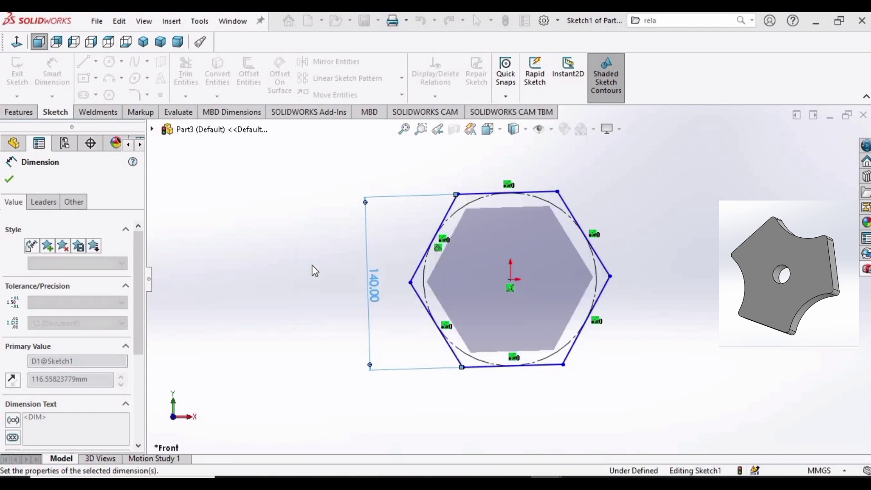
- Extrude the hexagon sketch 20 mm deep into a solid plate, Boss-Extrude1
click(19, 112)
click(21, 73)
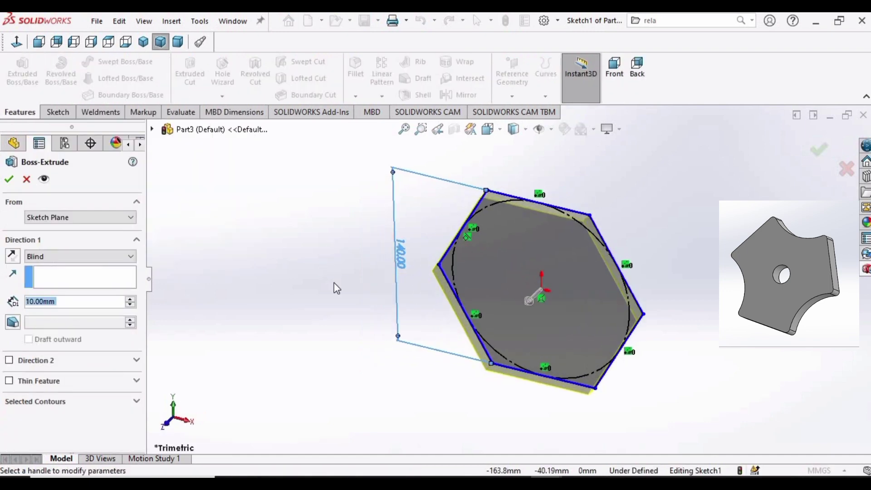
click(128, 300)
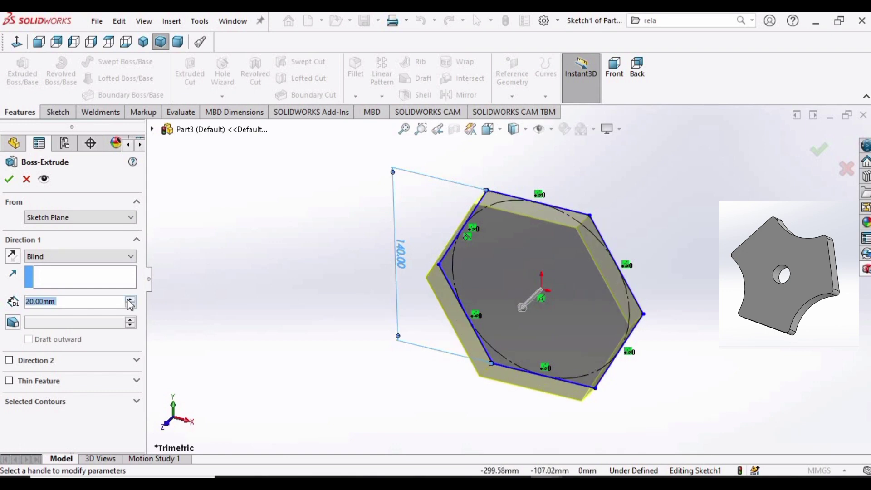
click(130, 301)
click(130, 306)
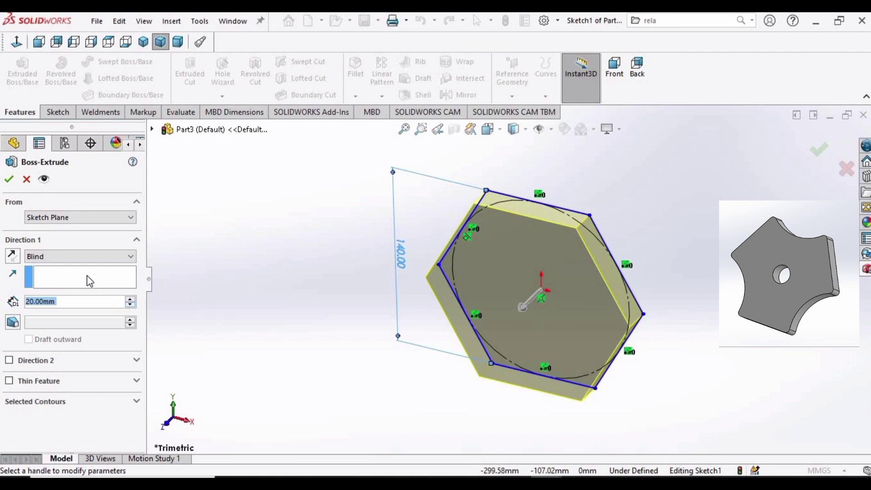
click(8, 180)
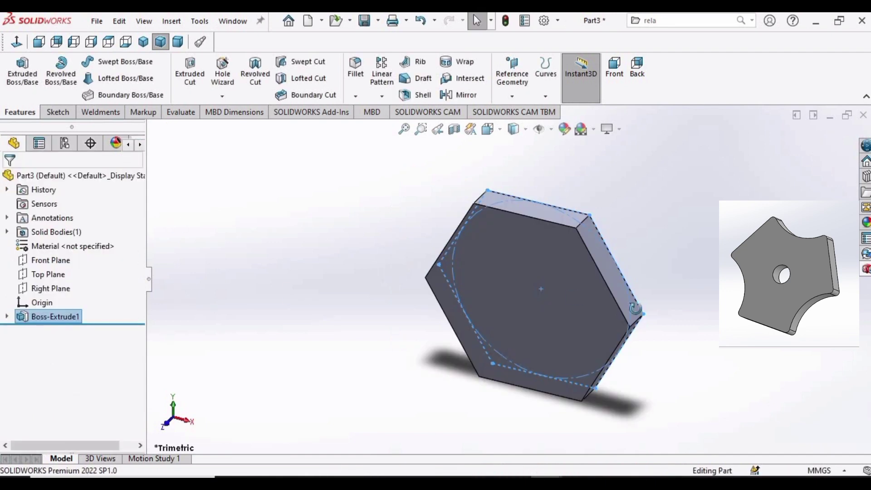
- Start a new sketch on the plate's front face
mouse_move(376, 272)
middle_down()
mouse_move(424, 295)
mouse_move(383, 289)
middle_up()
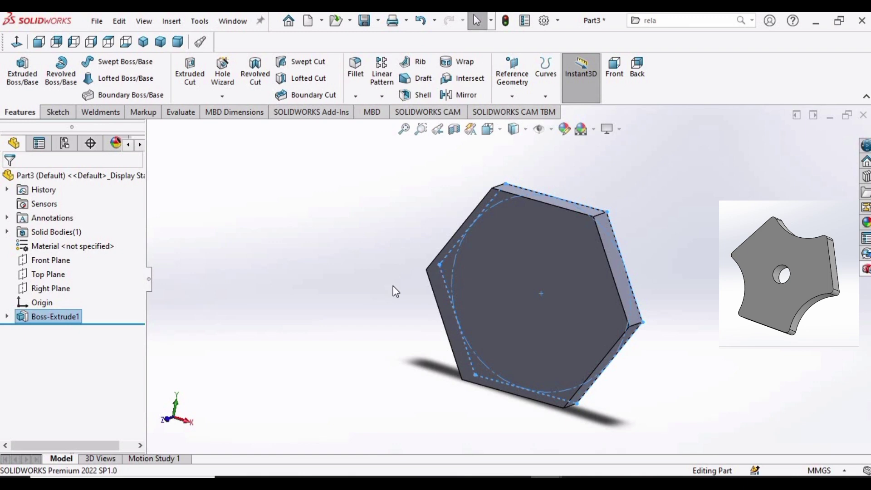
click(488, 239)
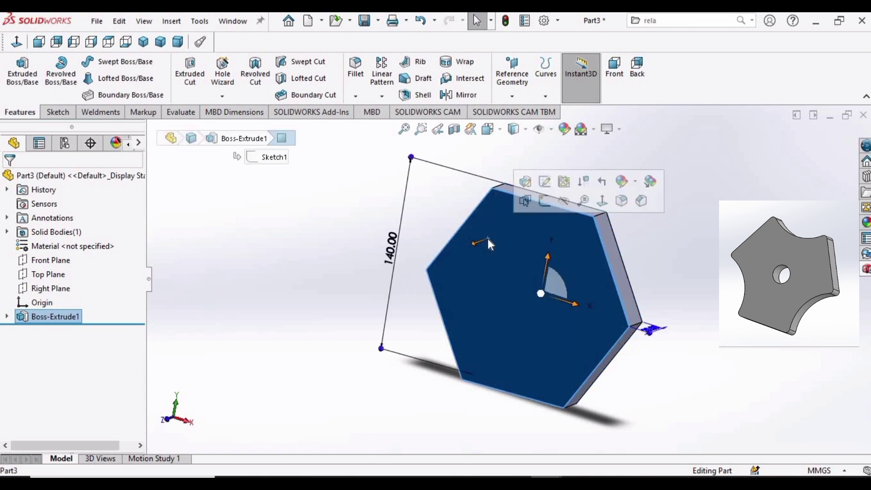
click(545, 198)
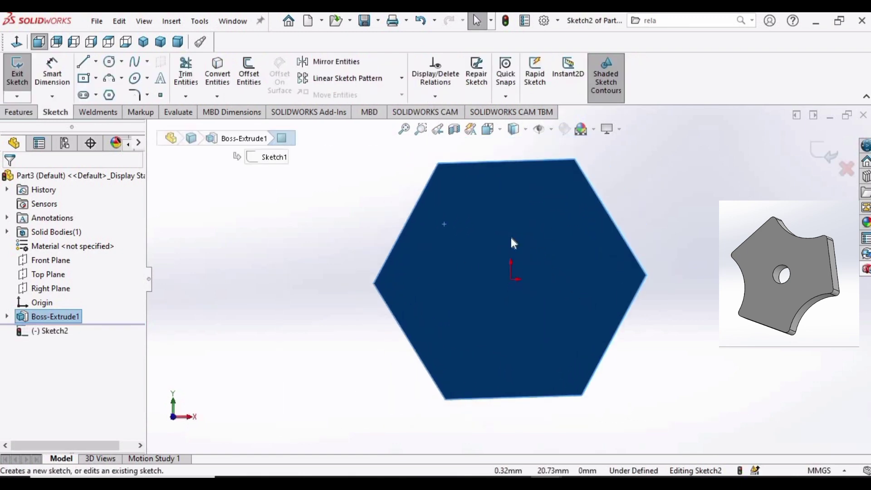
- Draw a three-point arc from the bottom-left to the bottom-right corner, bulging into the plate
click(111, 79)
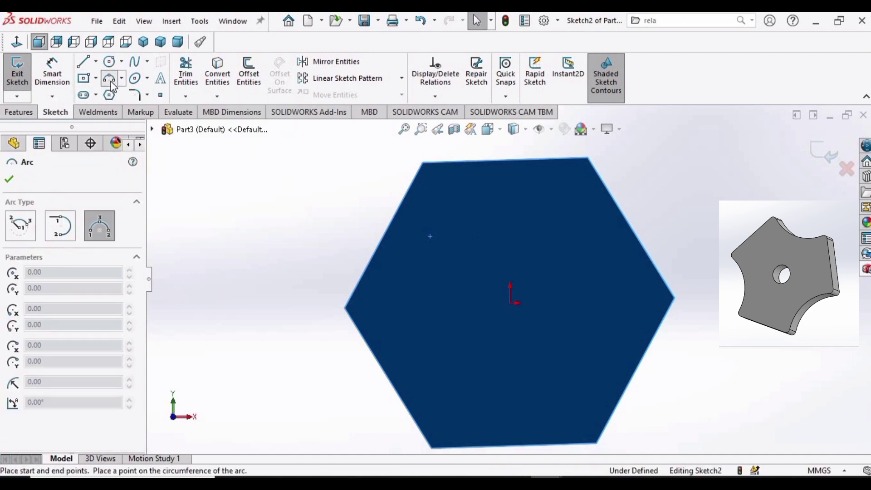
click(123, 78)
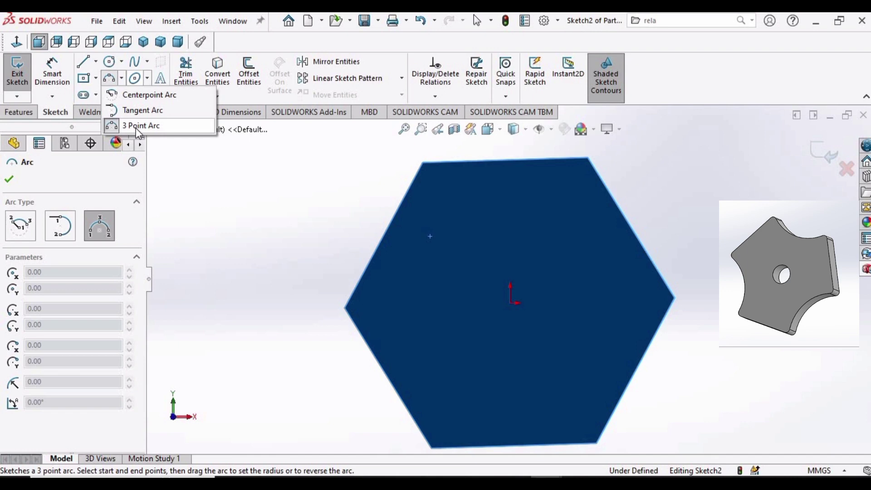
click(136, 128)
scroll(438, 401, up, 2)
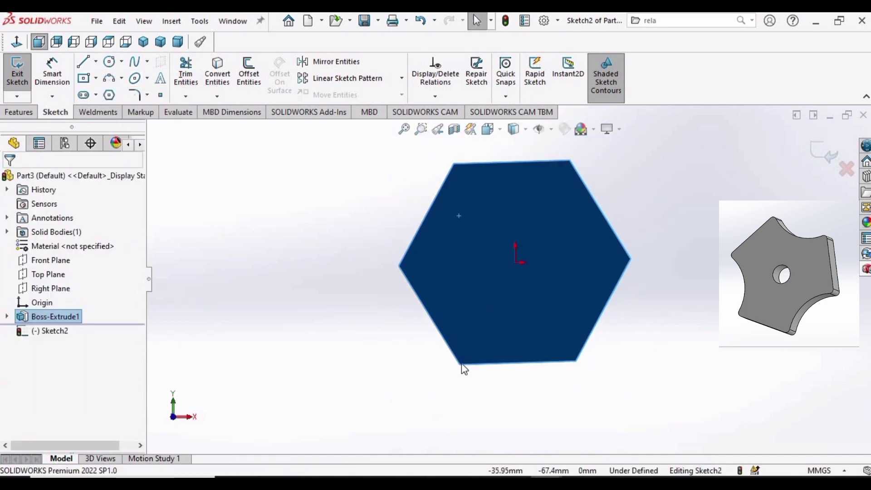
scroll(460, 363, up, 1)
click(109, 80)
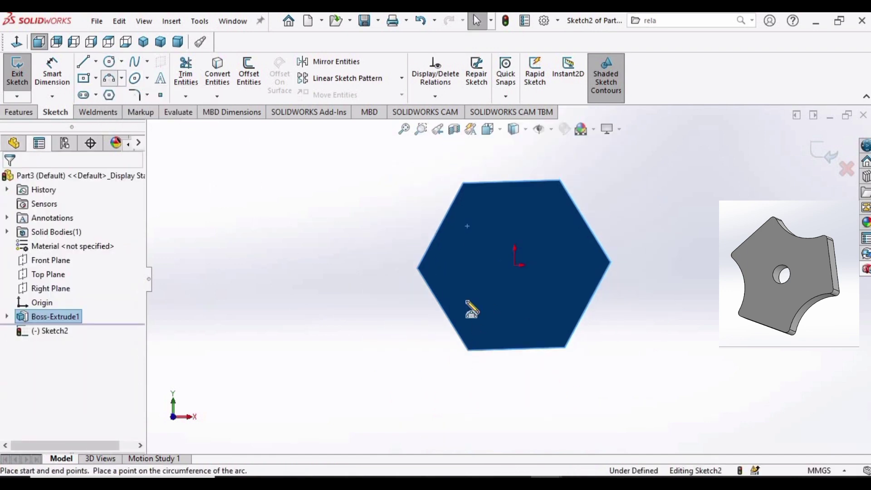
click(467, 352)
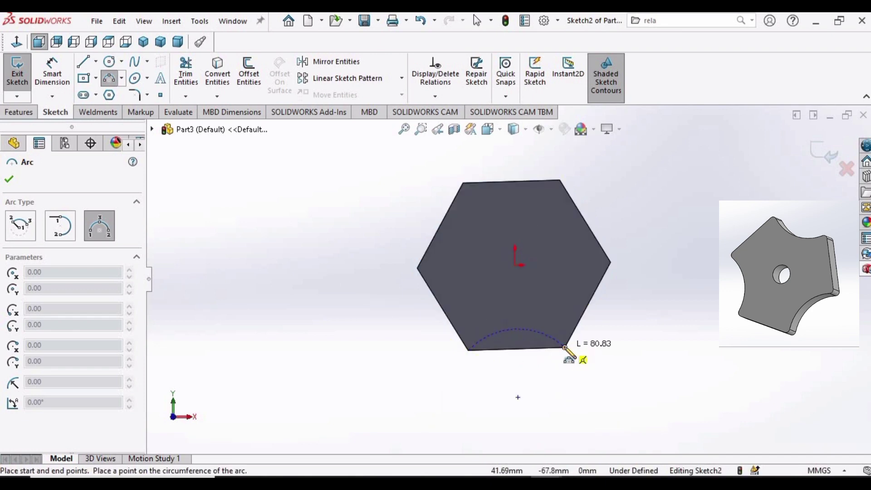
click(565, 349)
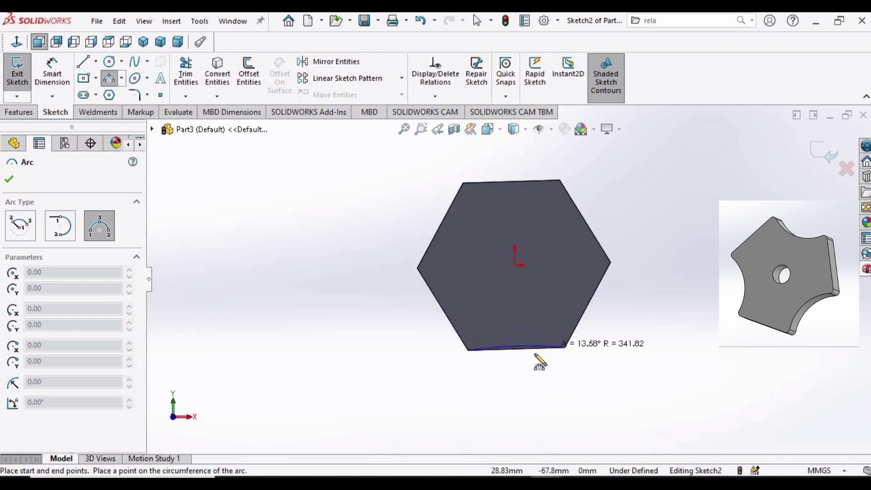
click(519, 334)
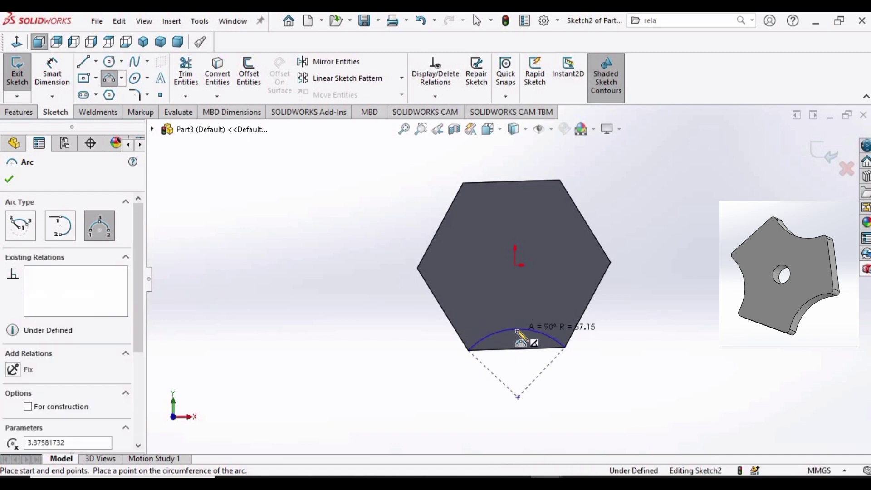
key(Escape)
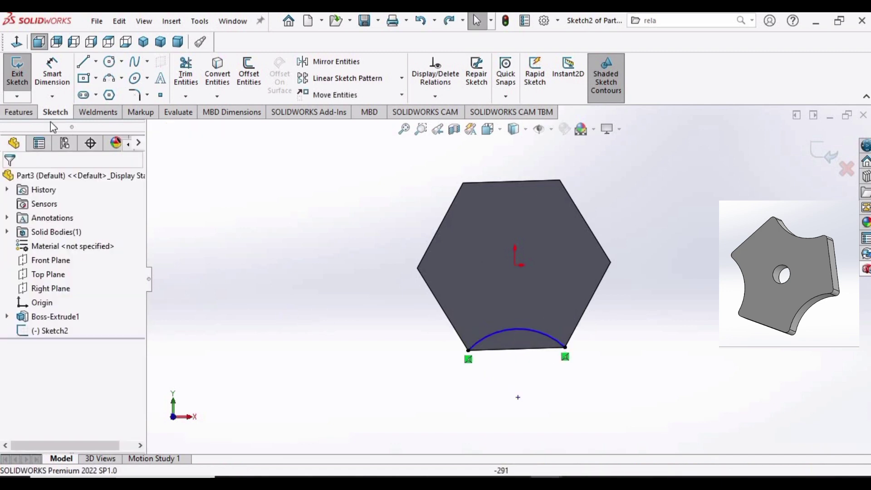
- Cut the bottom arc through the plate with Flip side to cut on, creating Cut-Extrude2
click(19, 112)
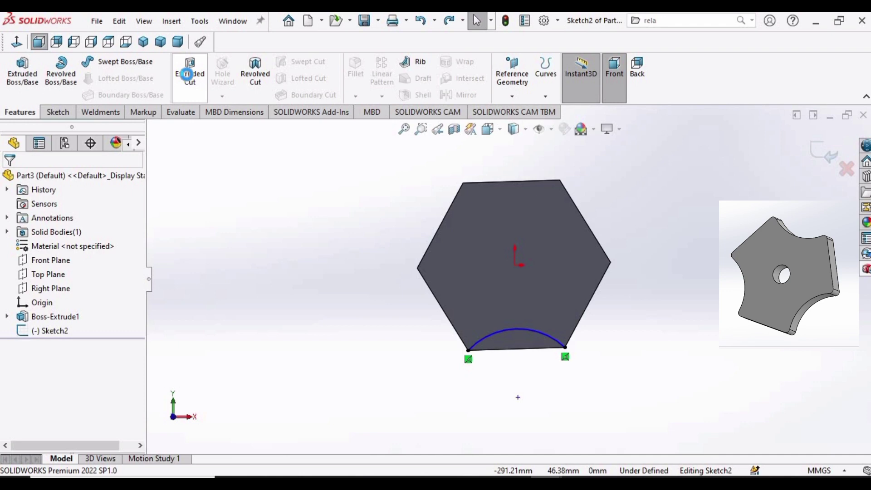
click(190, 76)
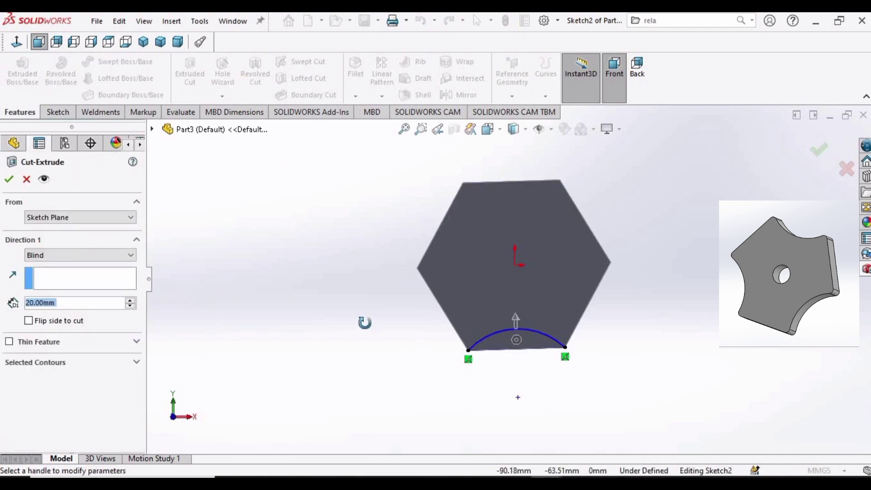
middle_drag(364, 321, 378, 334)
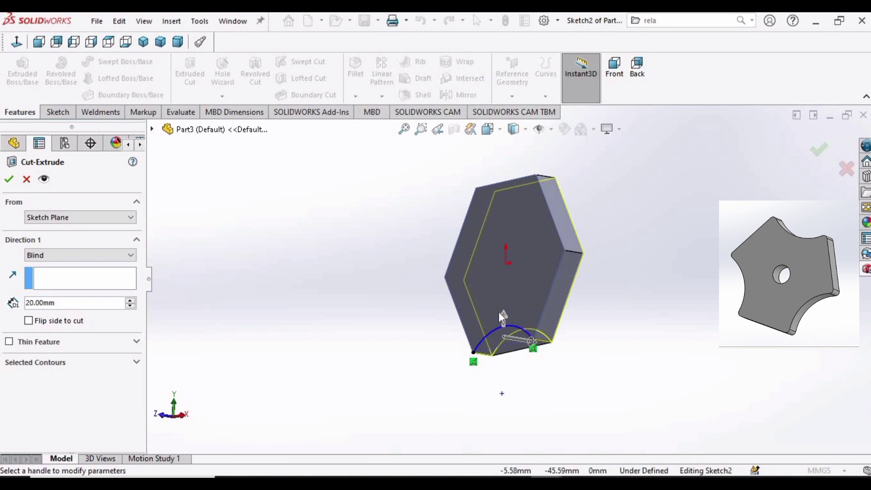
click(531, 334)
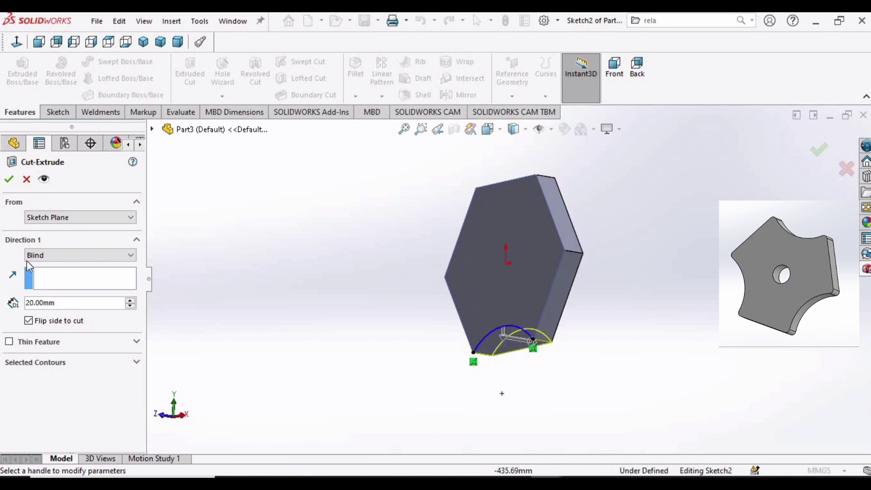
click(10, 179)
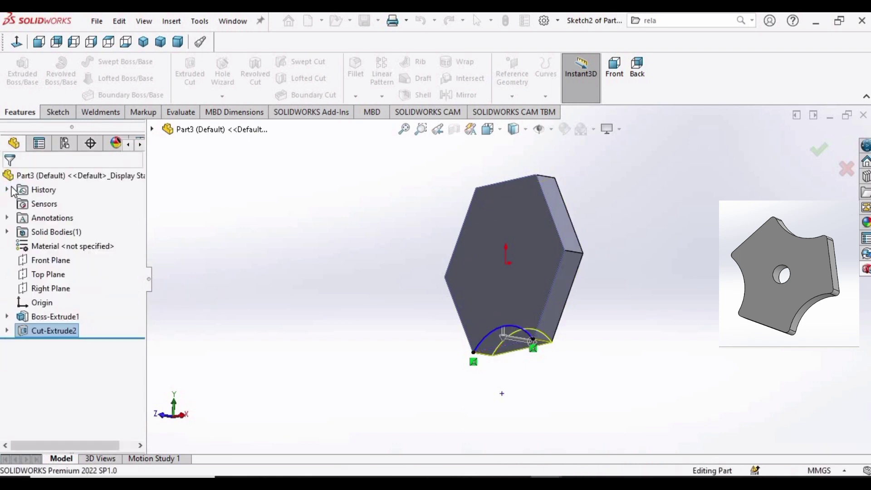
middle_drag(379, 321, 569, 367)
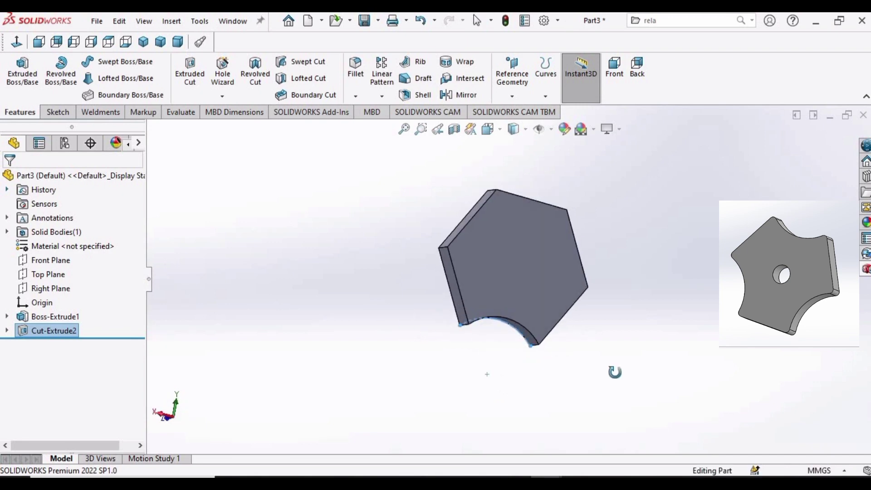
- On the plate's face, sketch an inward-bulging three-point arc from the left to the top-left corner
click(511, 240)
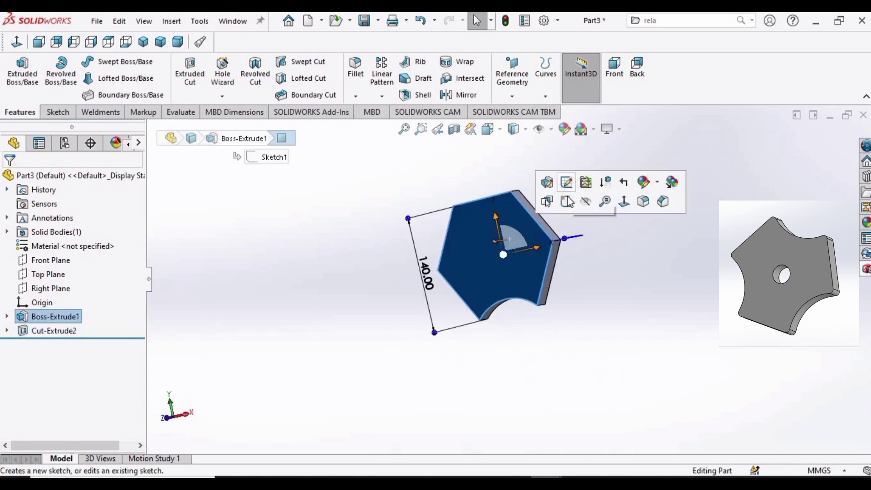
click(568, 199)
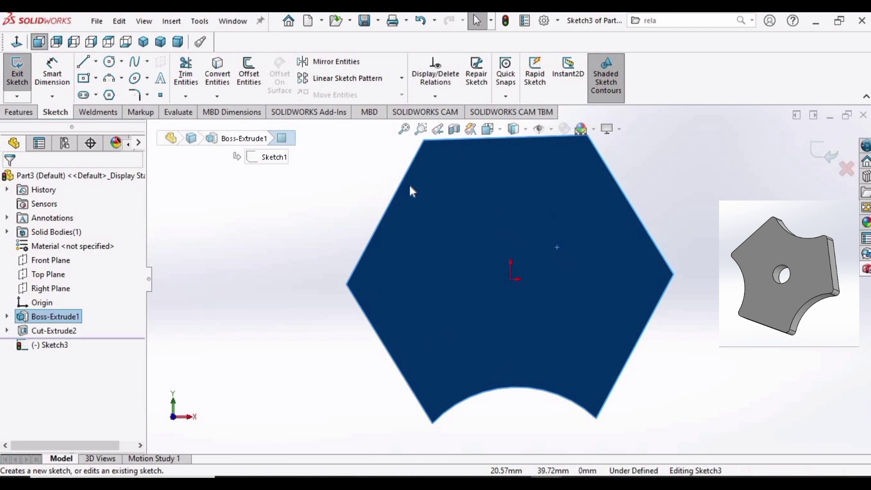
click(123, 79)
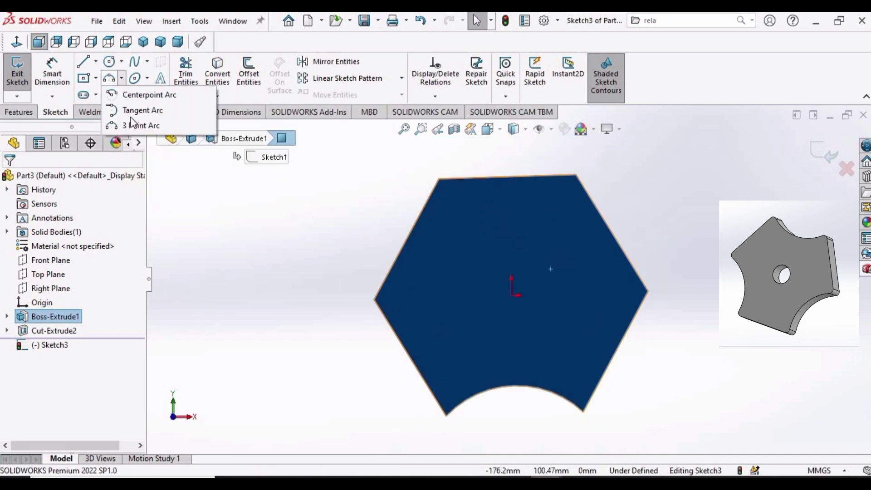
click(136, 127)
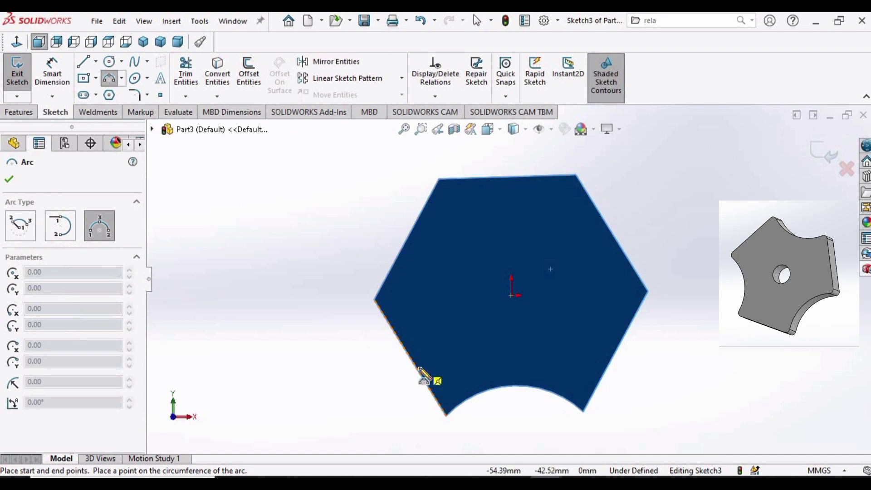
click(376, 299)
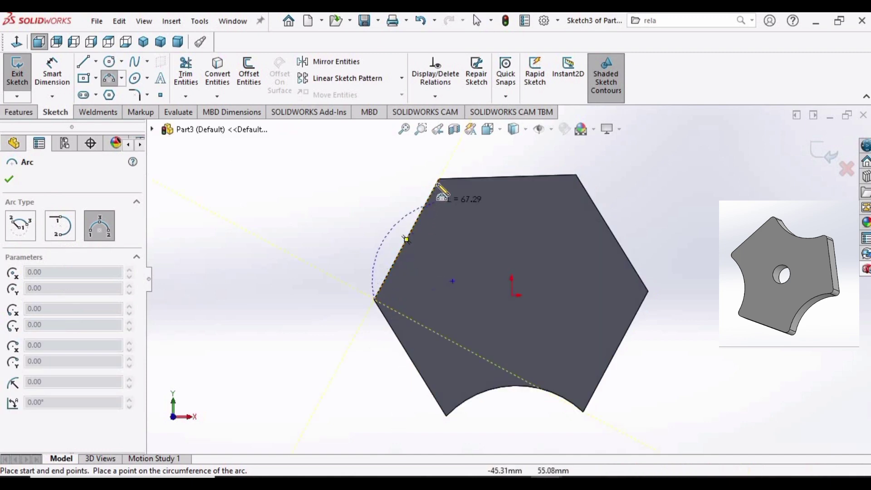
click(440, 179)
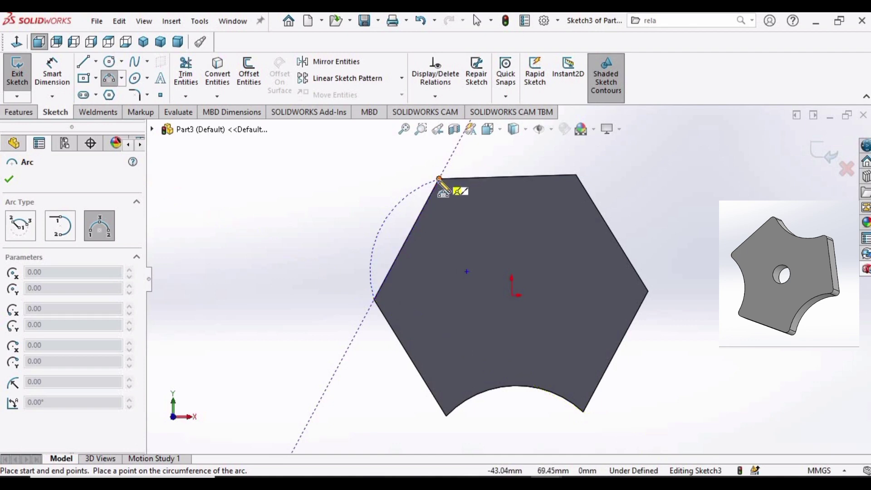
click(436, 256)
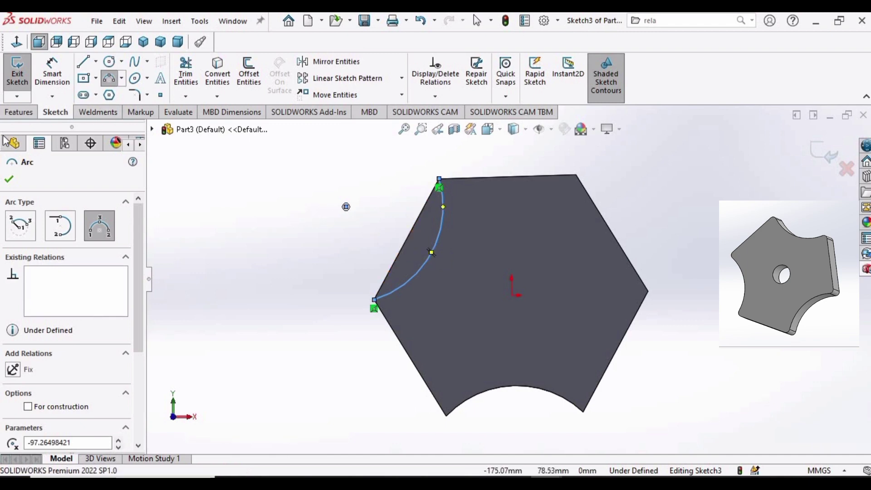
click(24, 113)
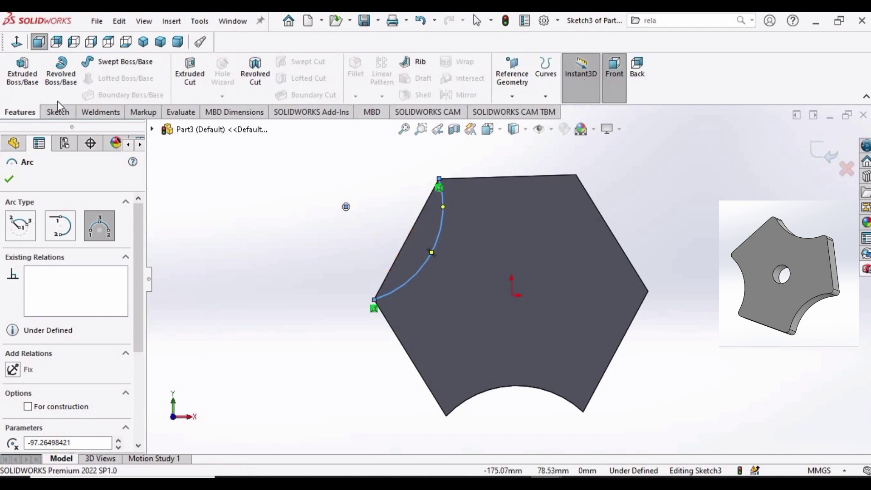
- Cut the upper-left arc through the plate as Cut-Extrude3, leaving Flip side to cut off
click(179, 70)
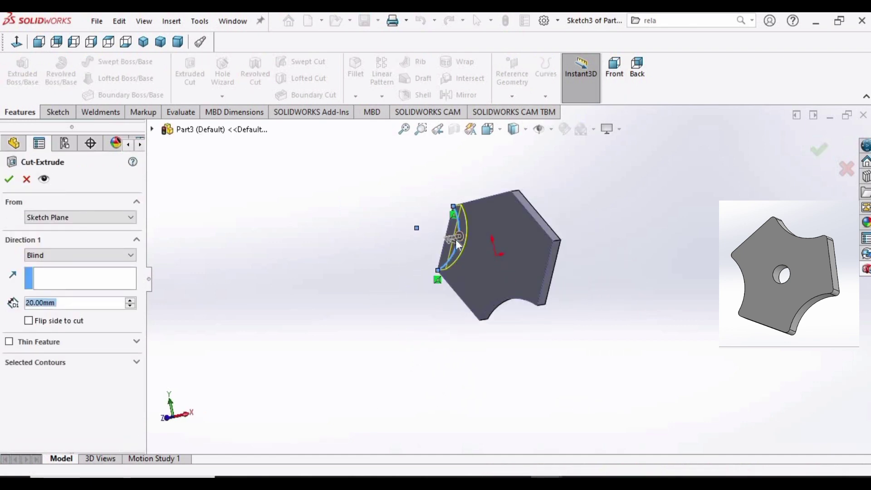
scroll(529, 294, up, 3)
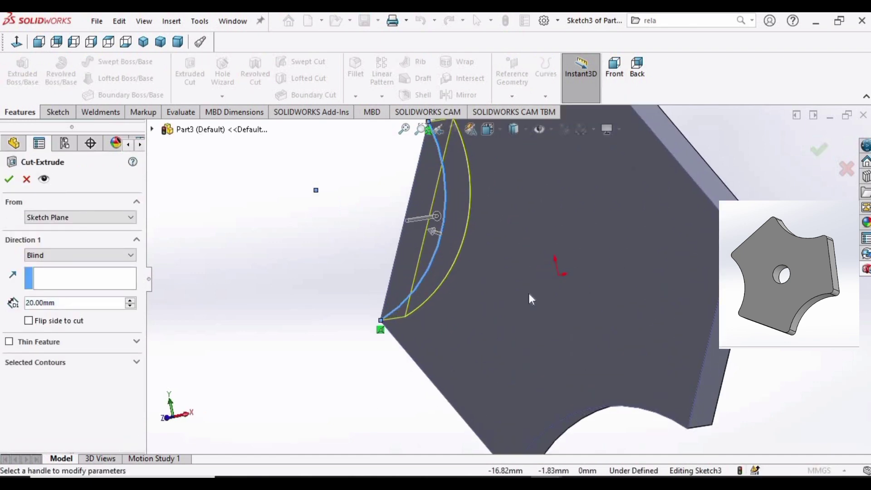
click(434, 234)
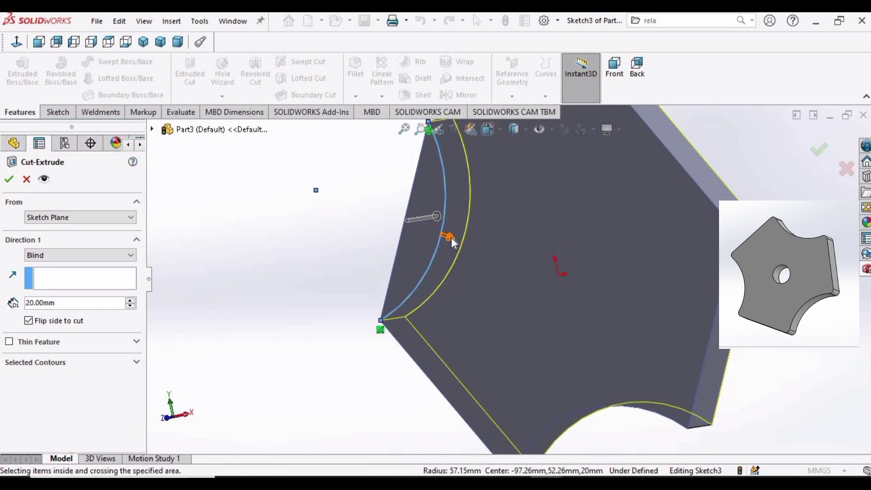
click(436, 235)
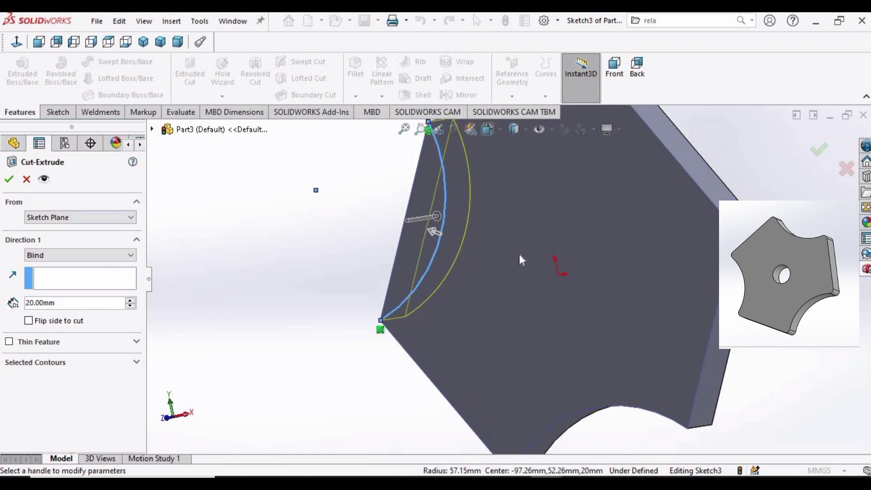
scroll(514, 274, up, 2)
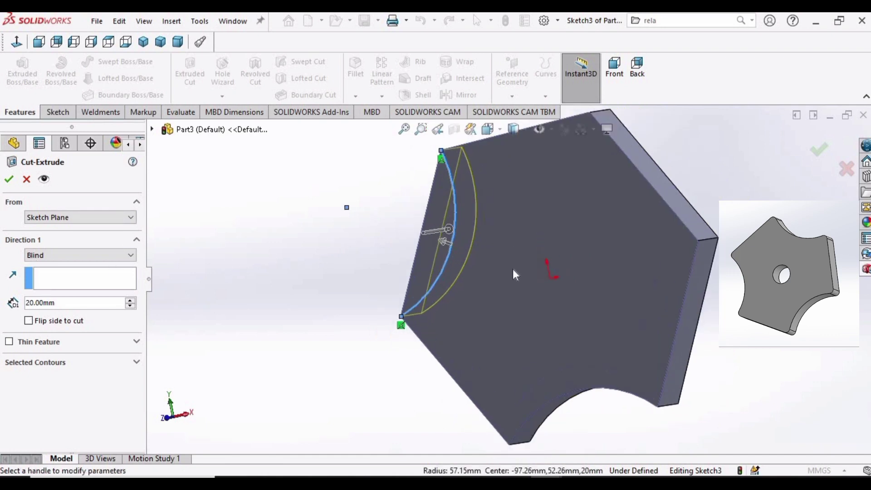
click(12, 180)
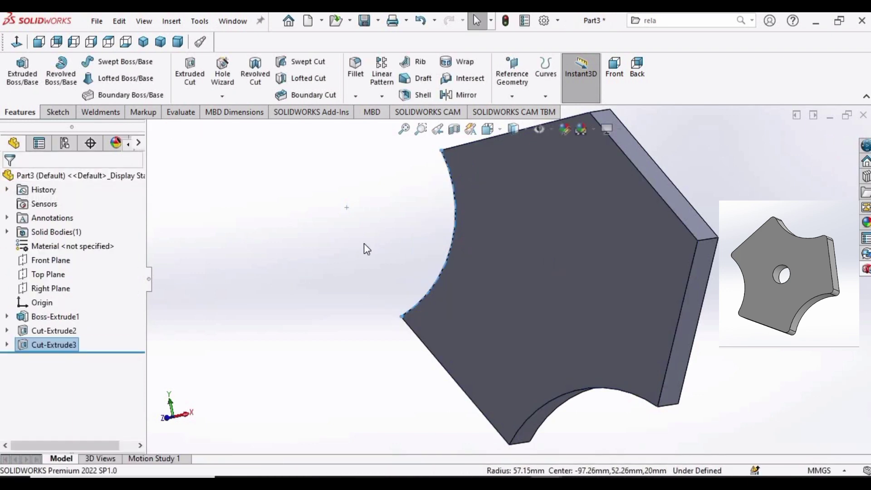
mouse_move(364, 243)
middle_down()
mouse_move(604, 263)
mouse_move(571, 350)
middle_up()
- On the plate's face, sketch an inward-bulging three-point arc from the top-right to the right corner
click(595, 293)
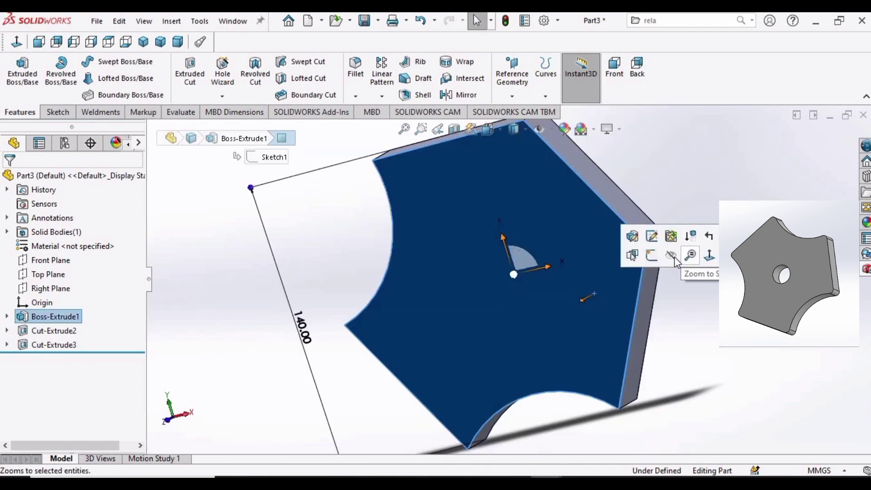
click(653, 259)
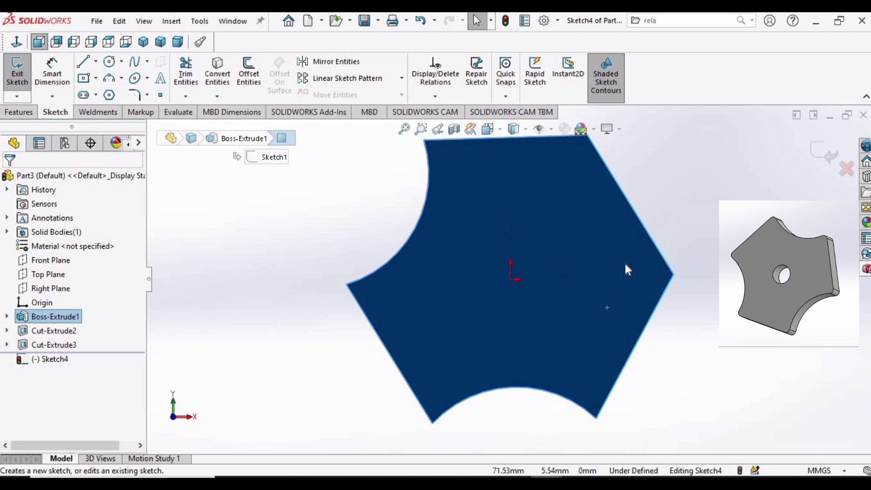
click(120, 81)
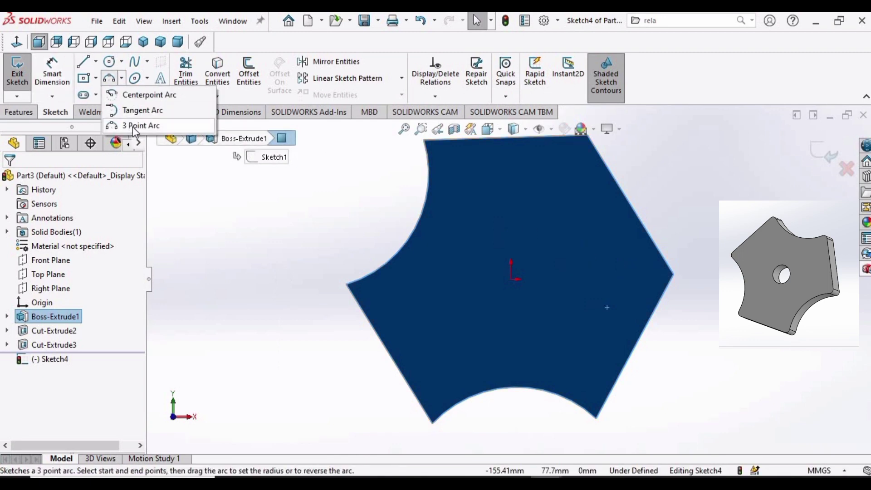
click(136, 126)
scroll(538, 210, up, 2)
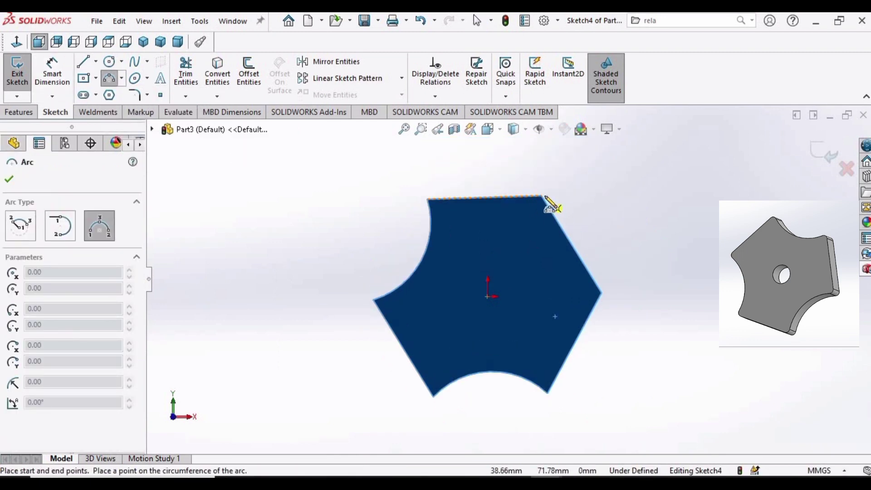
click(542, 197)
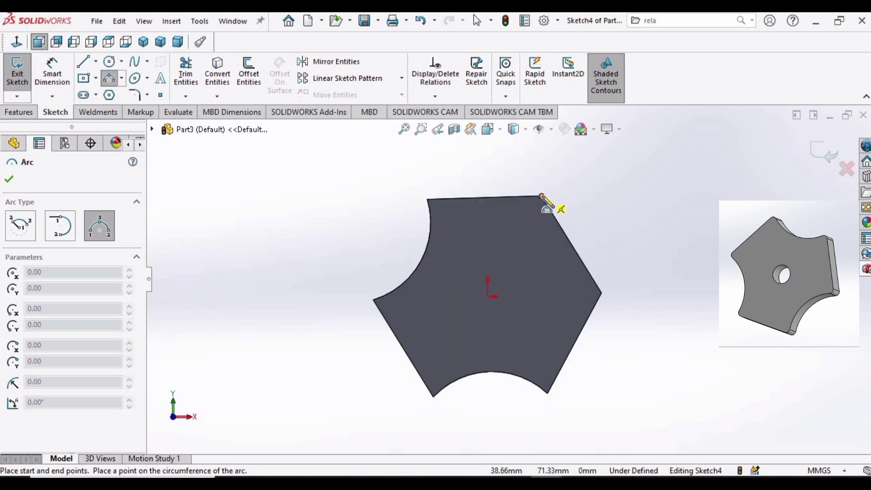
click(601, 291)
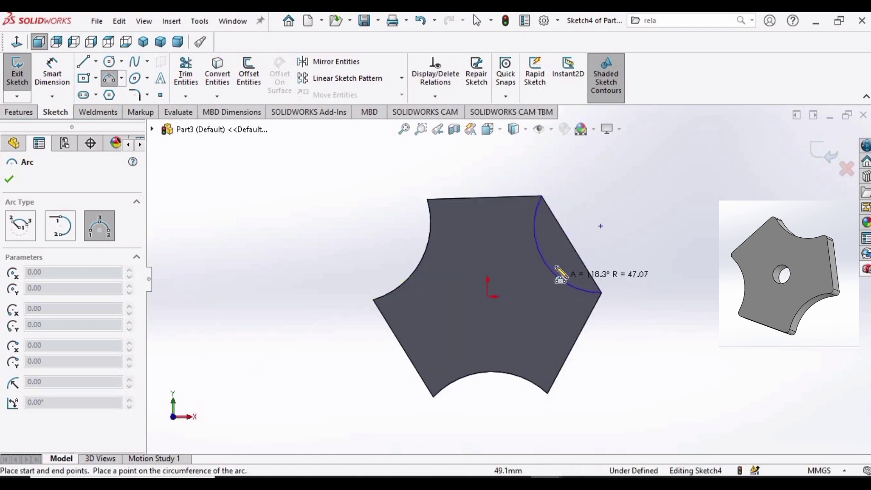
click(558, 267)
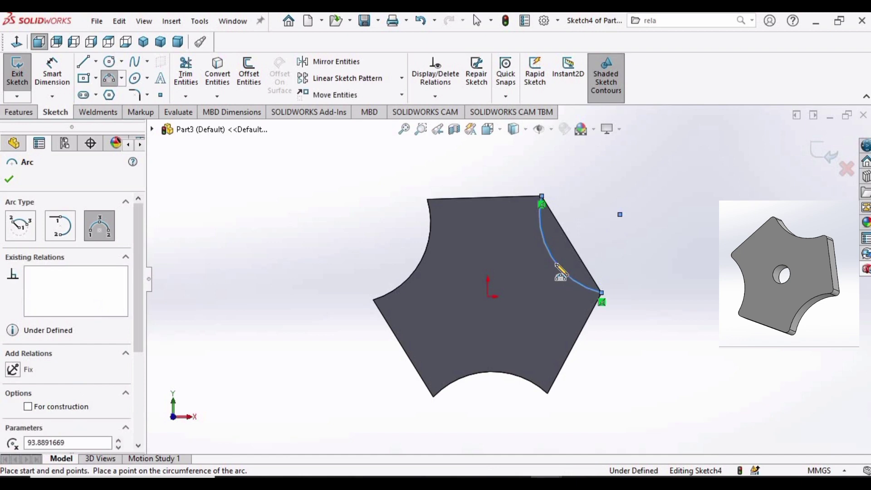
key(Escape)
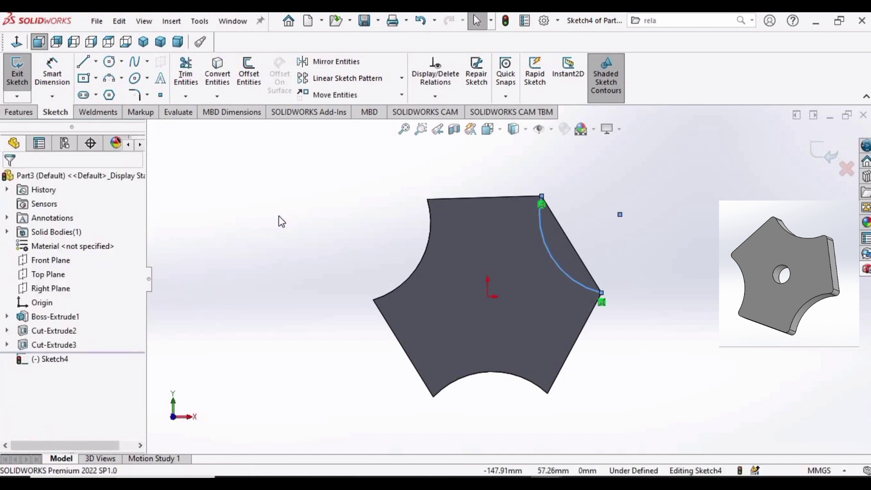
- Cut the upper-right arc 10 mm deep into the plate as Cut-Extrude4
click(19, 111)
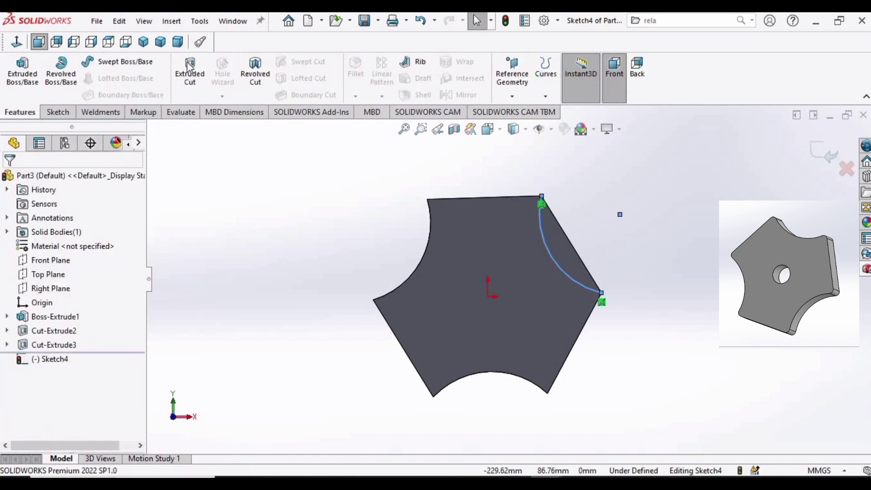
click(190, 71)
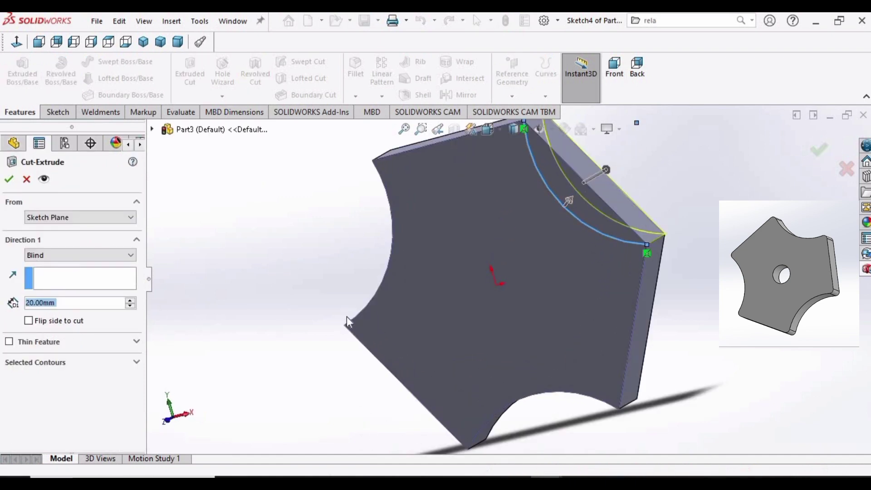
middle_drag(522, 271, 153, 281)
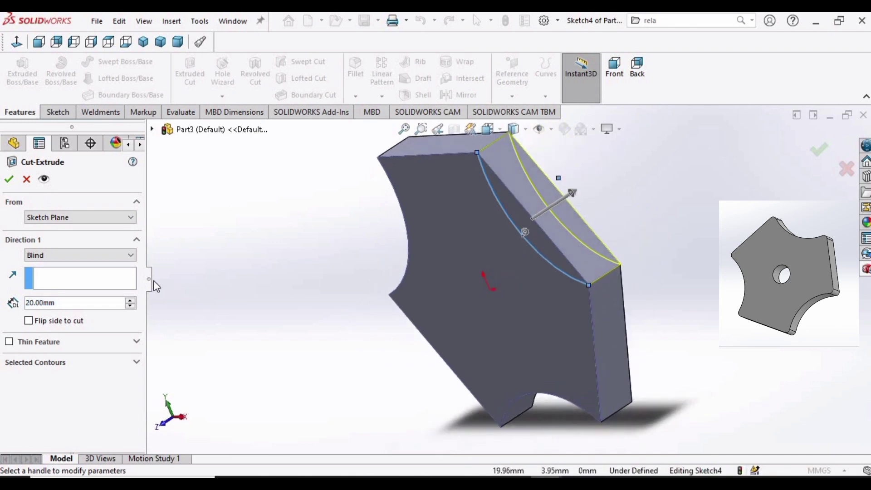
click(131, 306)
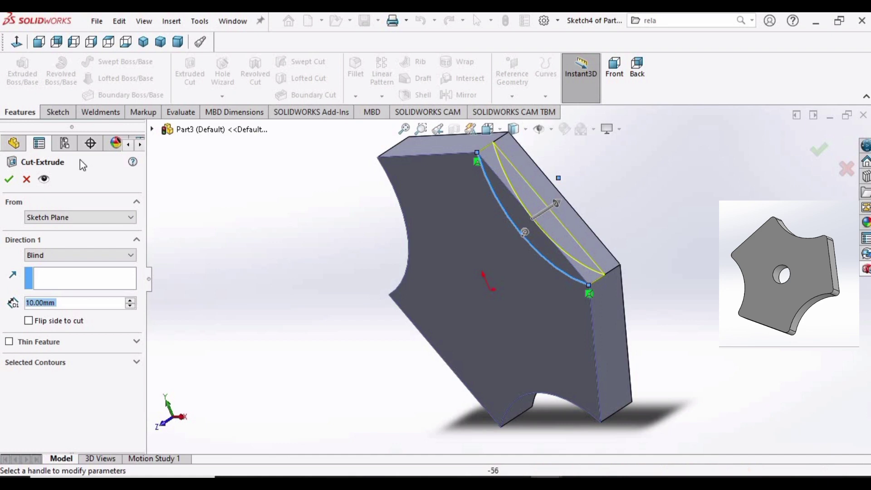
click(8, 179)
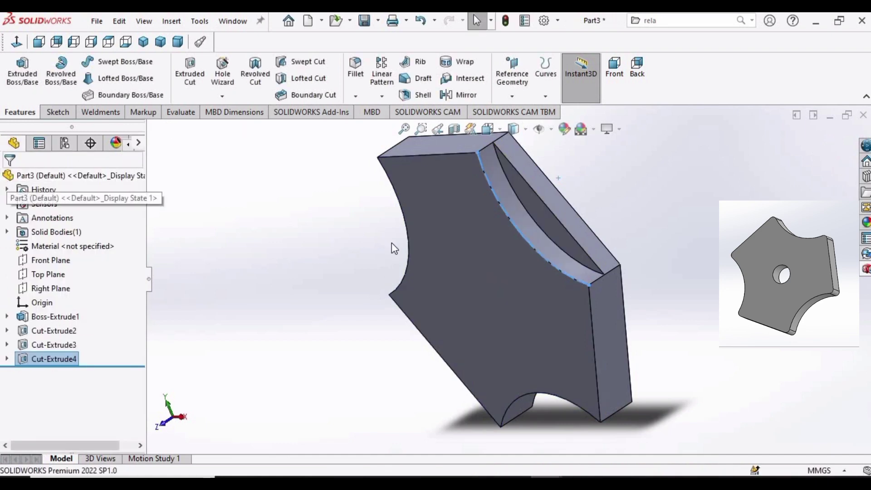
middle_drag(394, 247, 552, 235)
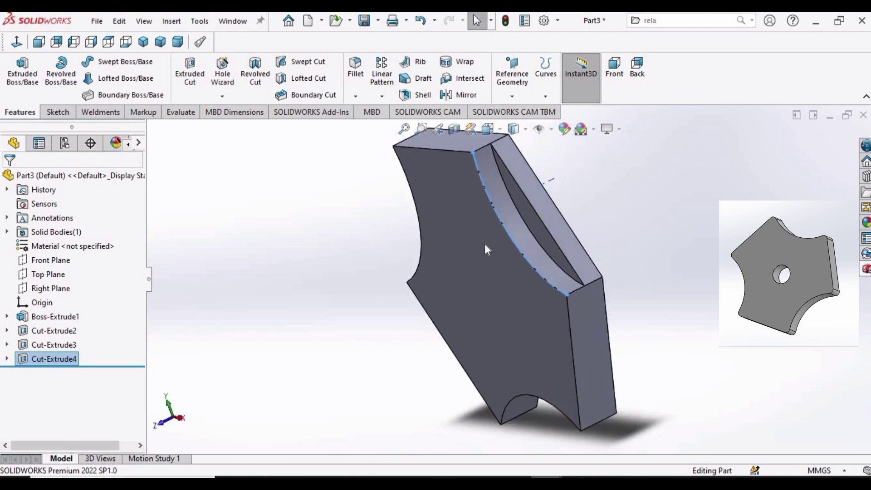
- Change Cut-Extrude4 to a 20 mm blind depth so it cuts fully through the plate
right_click(40, 364)
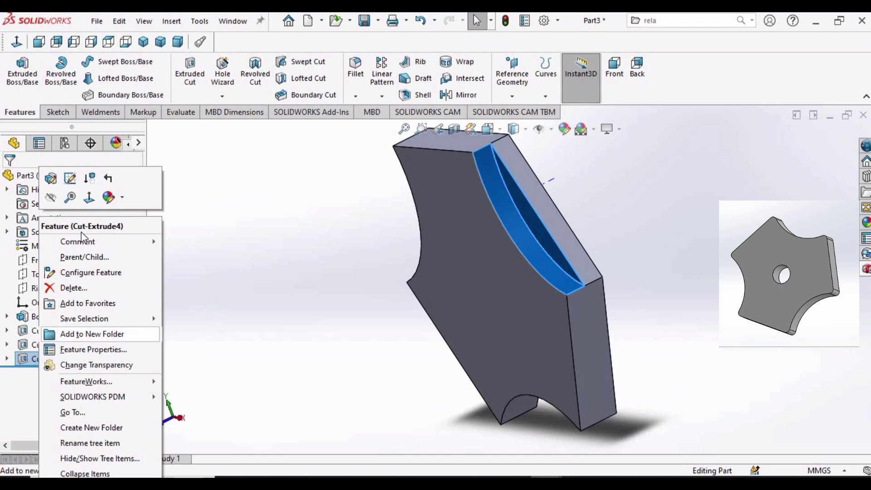
click(47, 181)
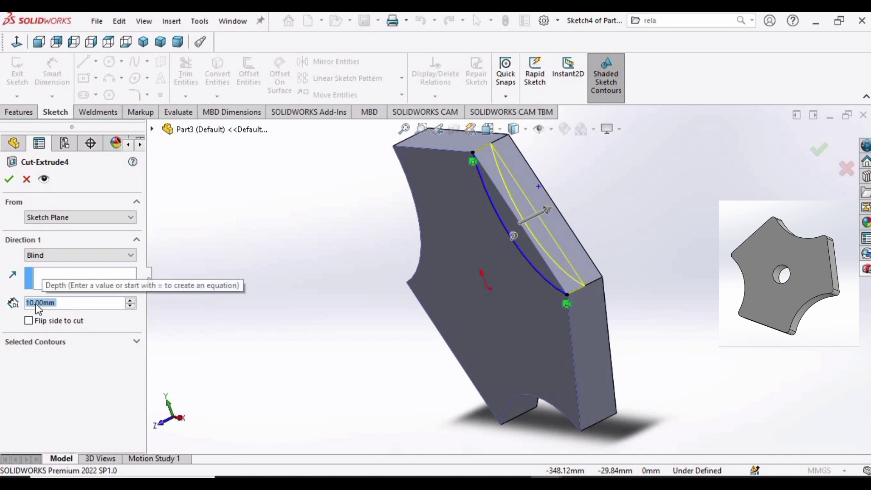
click(131, 300)
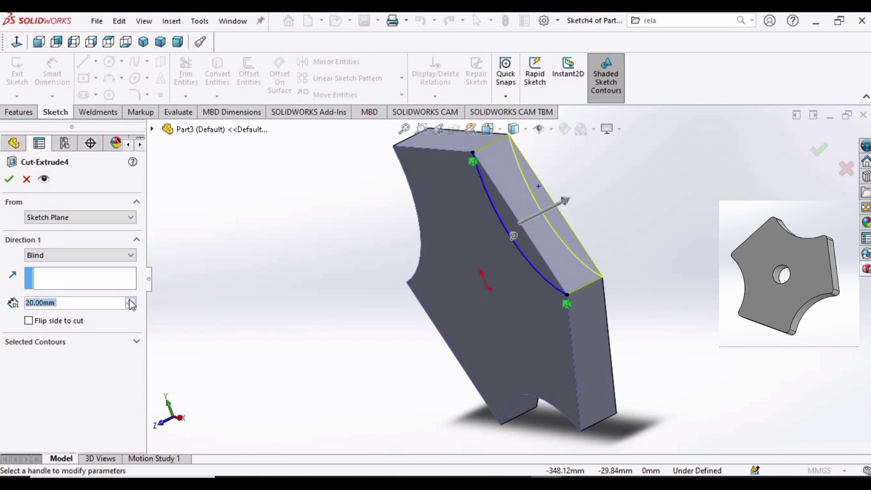
click(9, 180)
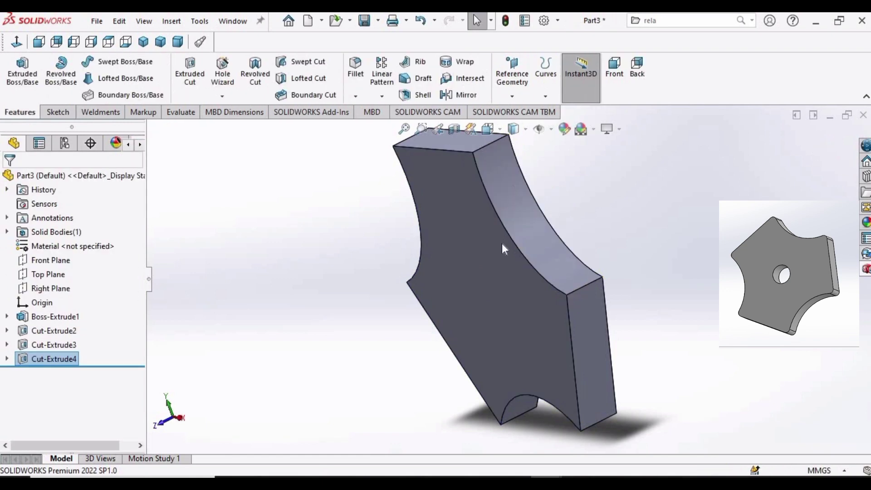
mouse_move(503, 239)
middle_down()
mouse_move(559, 263)
mouse_move(520, 262)
middle_up()
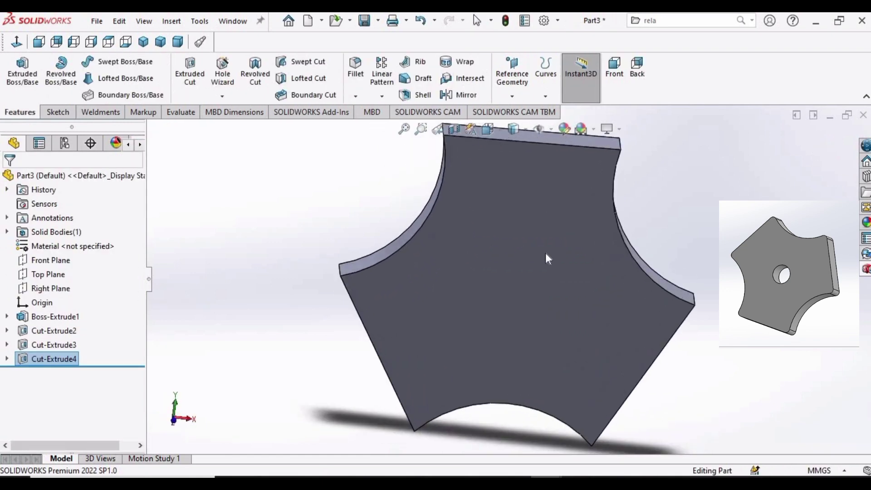
key(ctrl+shift+z)
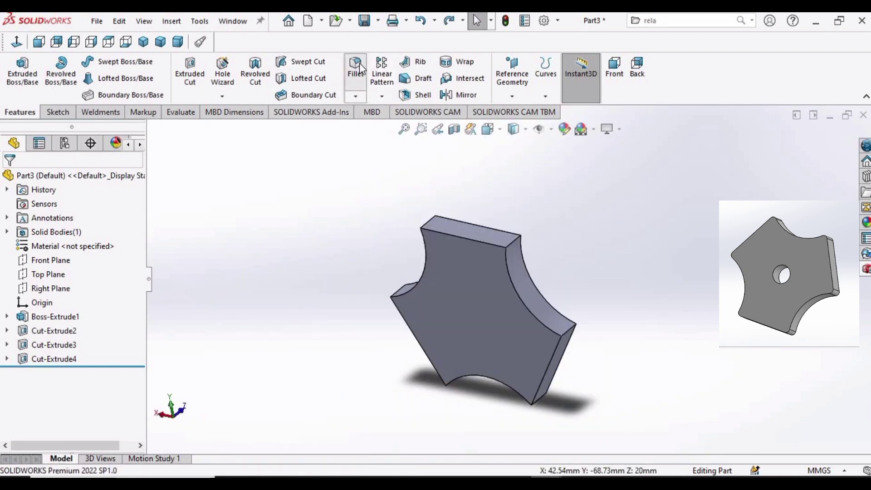
- Start a fillet, set its radius to 3 mm, and try to confirm it without edges
click(356, 68)
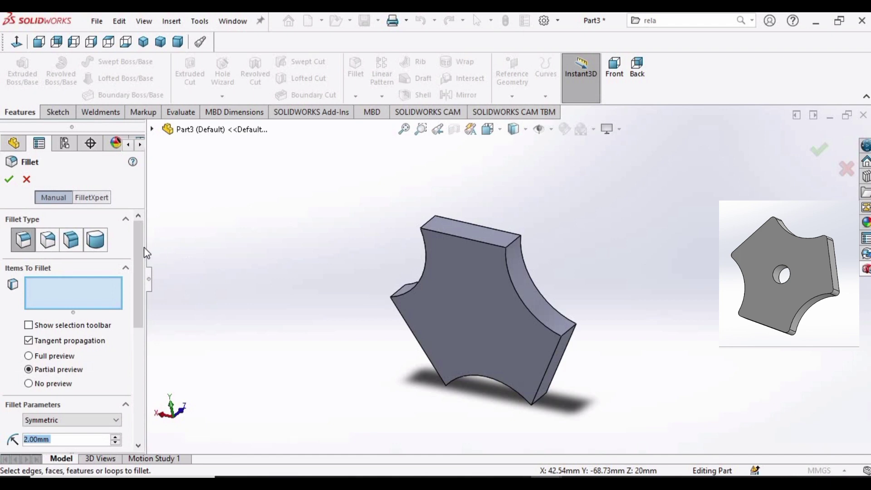
scroll(139, 249, down, 2)
scroll(139, 248, up, 2)
scroll(141, 252, down, 3)
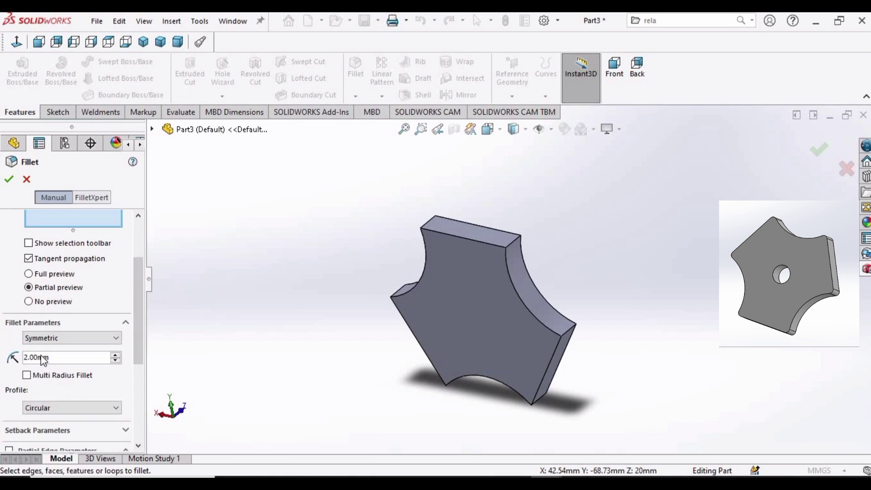
key(Left)
key(Left)
key(Left)
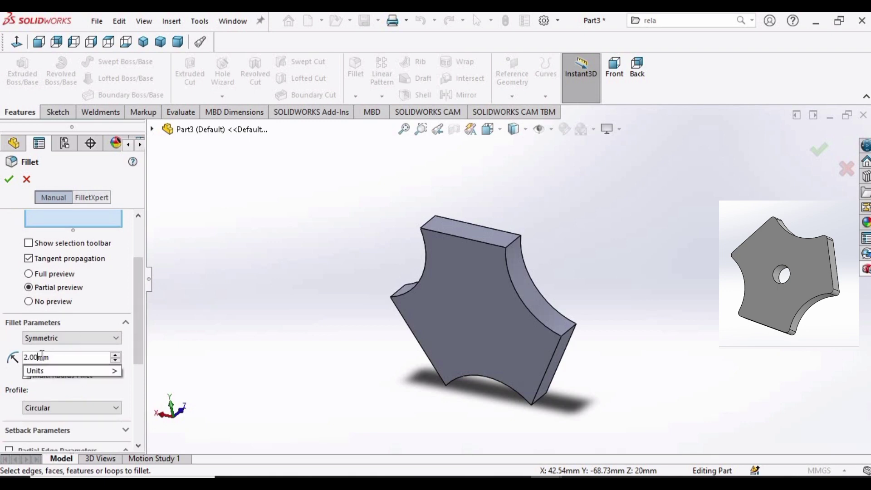
key(BackSpace)
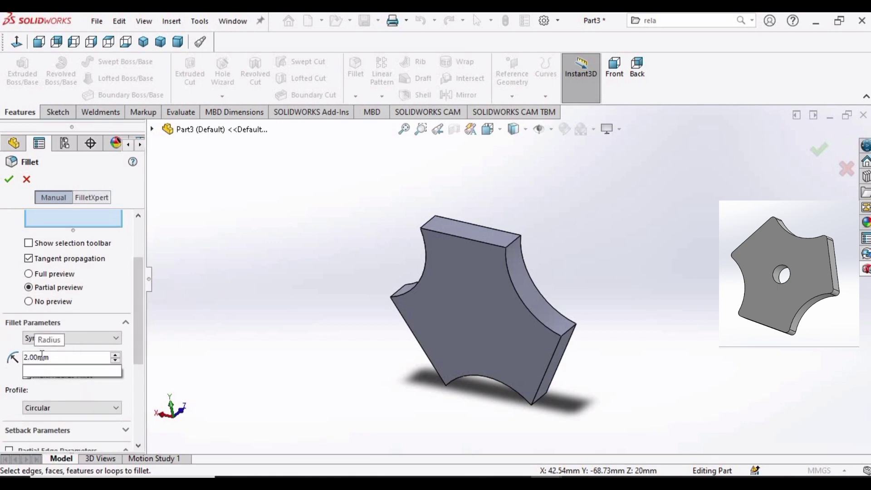
text(3)
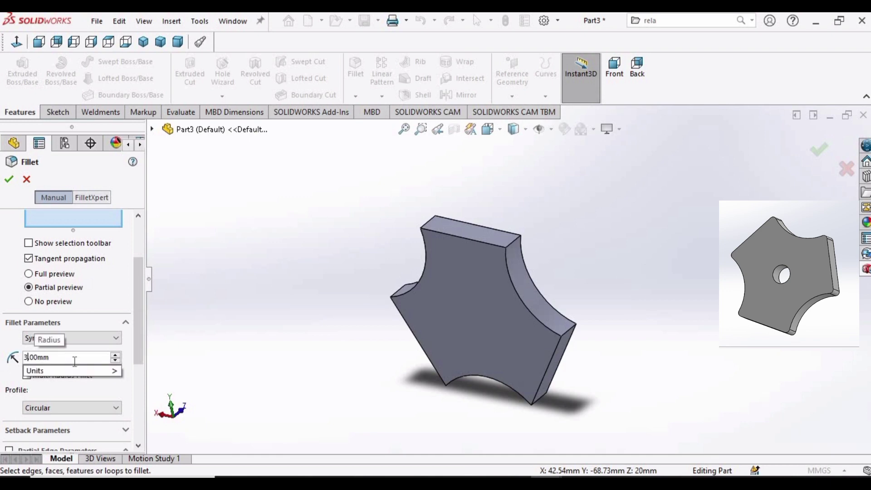
key(shift+Home)
key(BackSpace)
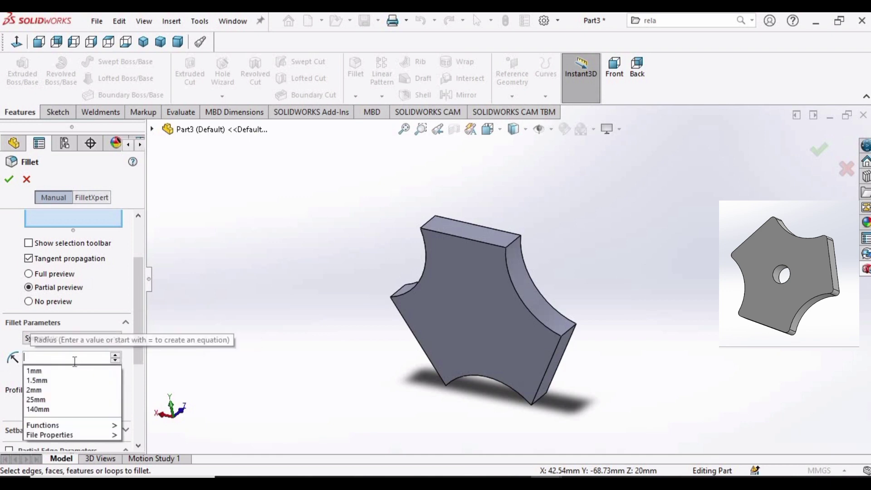
text(3)
key(Return)
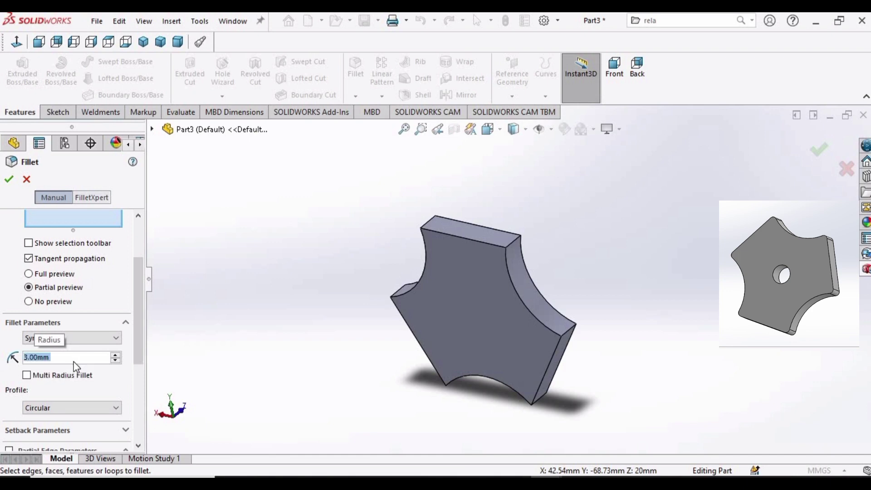
click(9, 180)
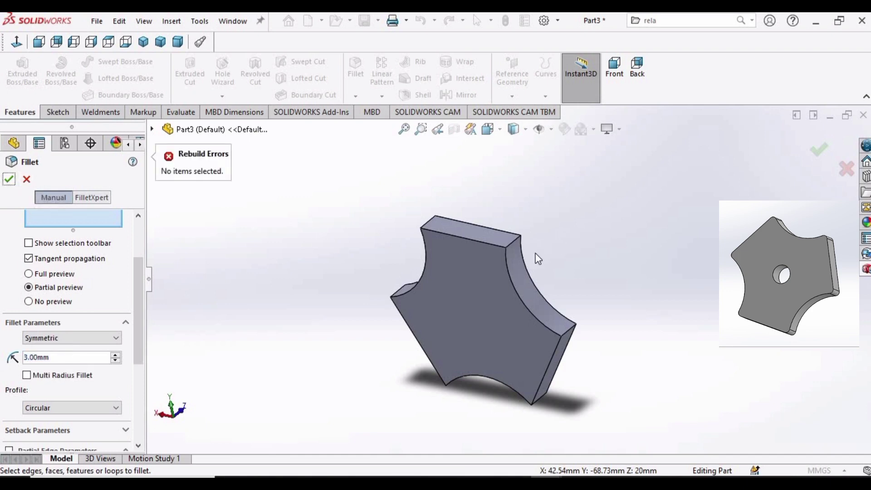
- Pick the plate's six vertical corner edges, apply the 3 mm Fillet2, and inspect the result
click(514, 239)
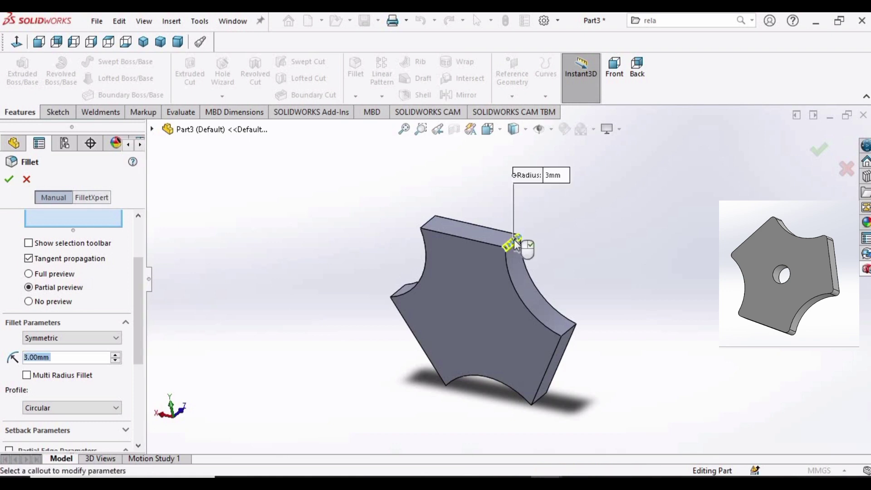
click(568, 330)
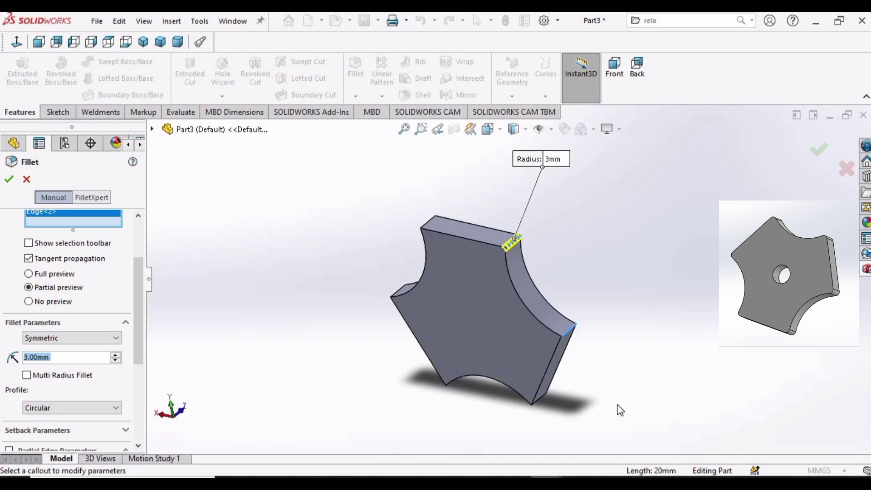
middle_drag(619, 409, 519, 290)
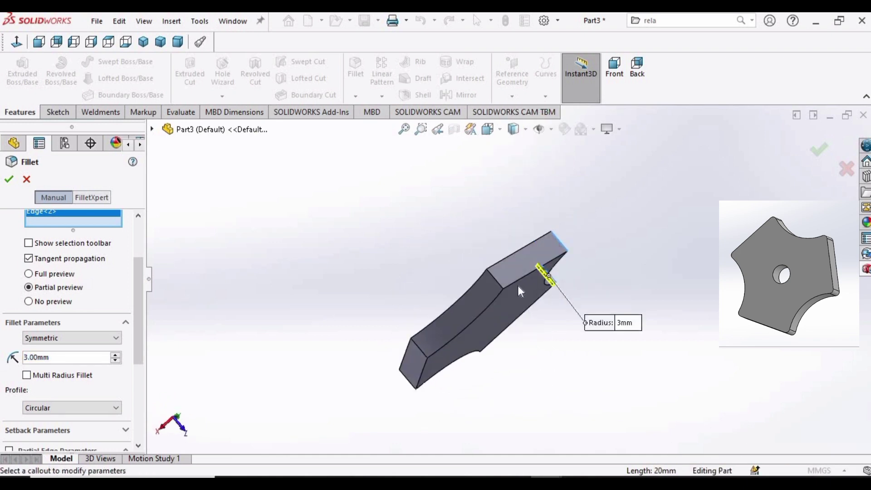
scroll(518, 285, down, 2)
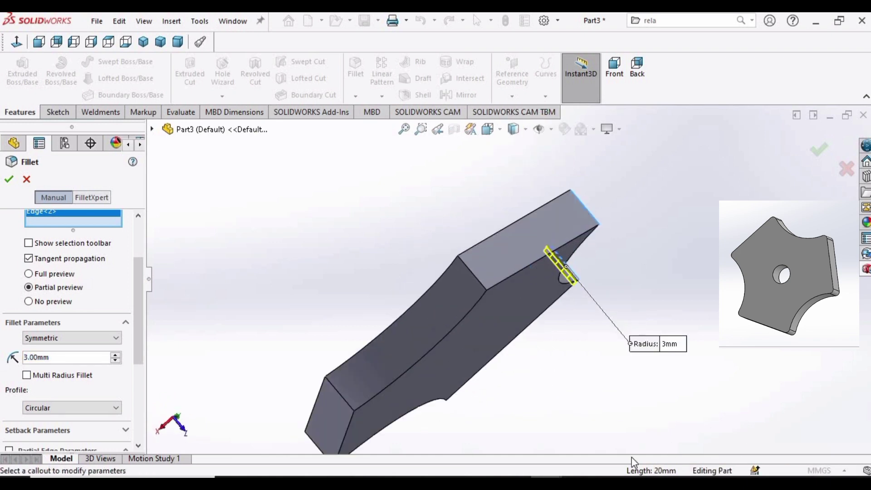
click(476, 275)
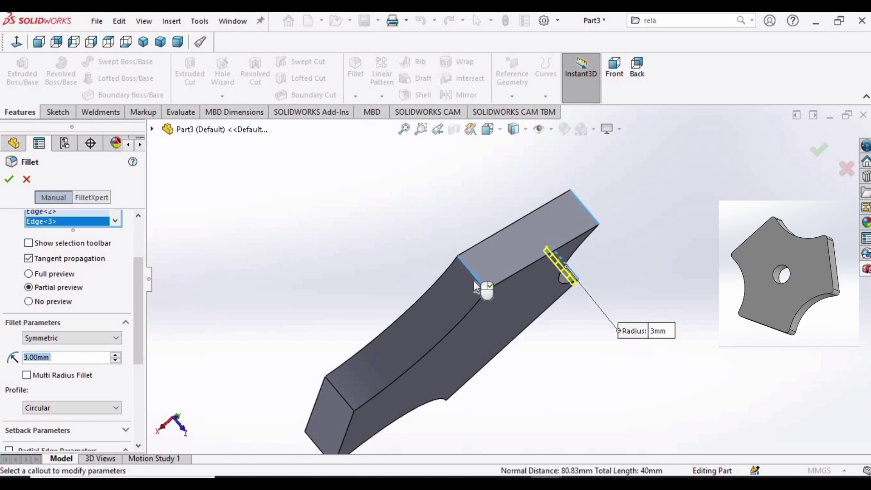
click(344, 399)
middle_drag(253, 347, 432, 282)
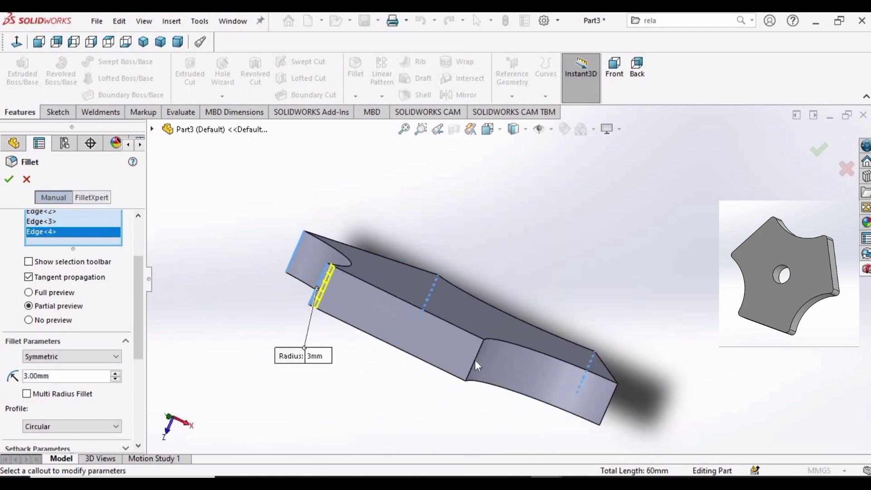
click(475, 361)
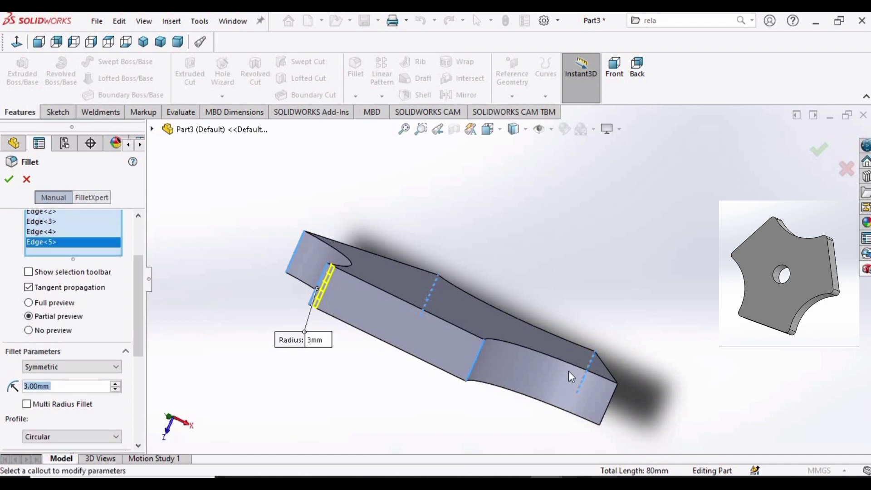
click(608, 406)
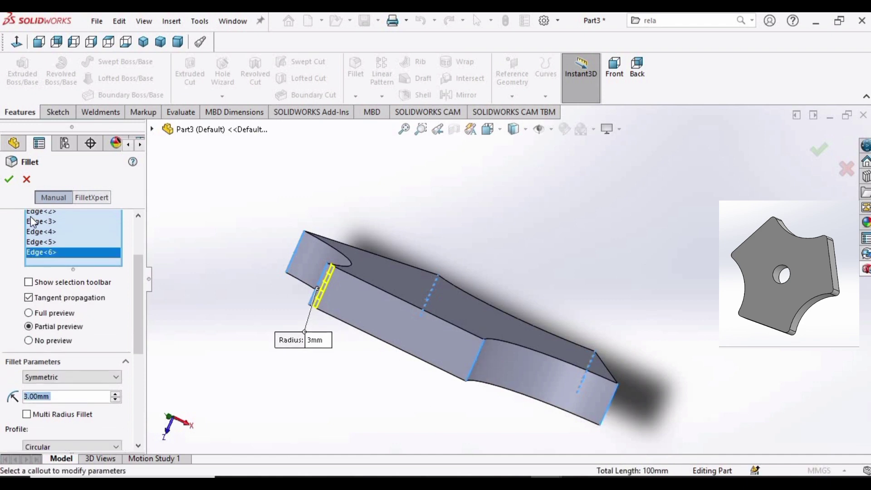
click(9, 181)
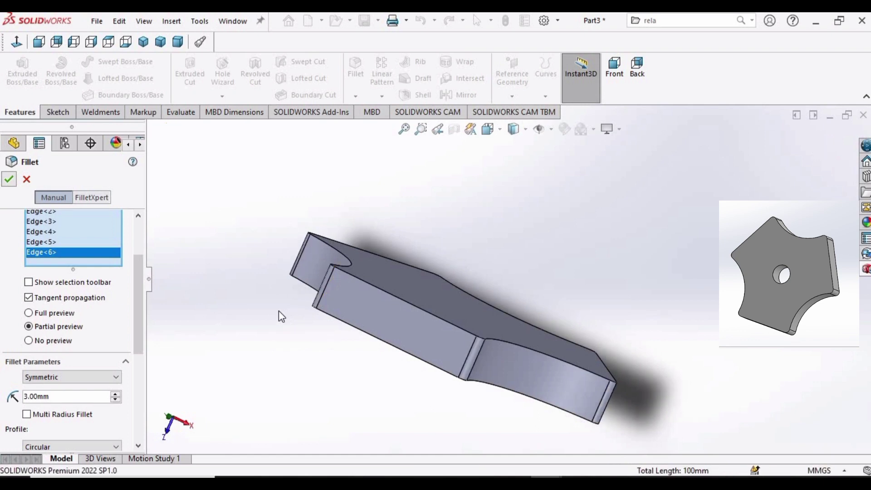
mouse_move(499, 230)
middle_down()
mouse_move(452, 298)
mouse_move(278, 438)
mouse_move(557, 331)
middle_up()
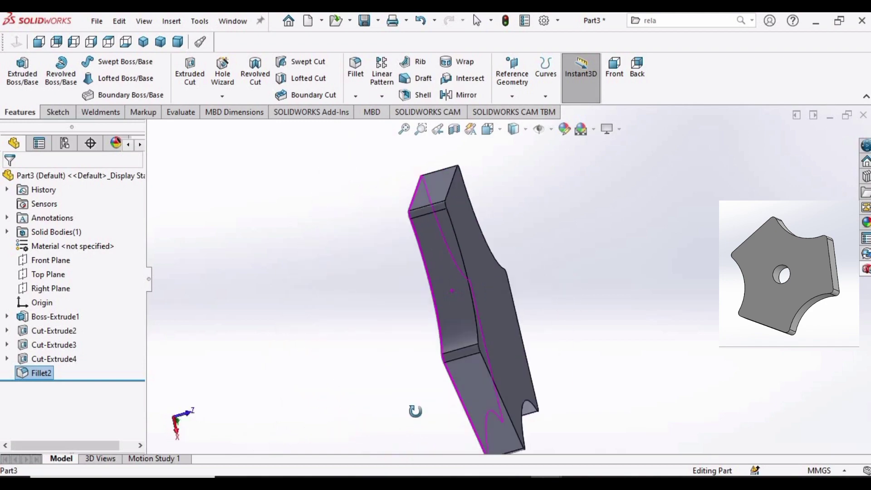